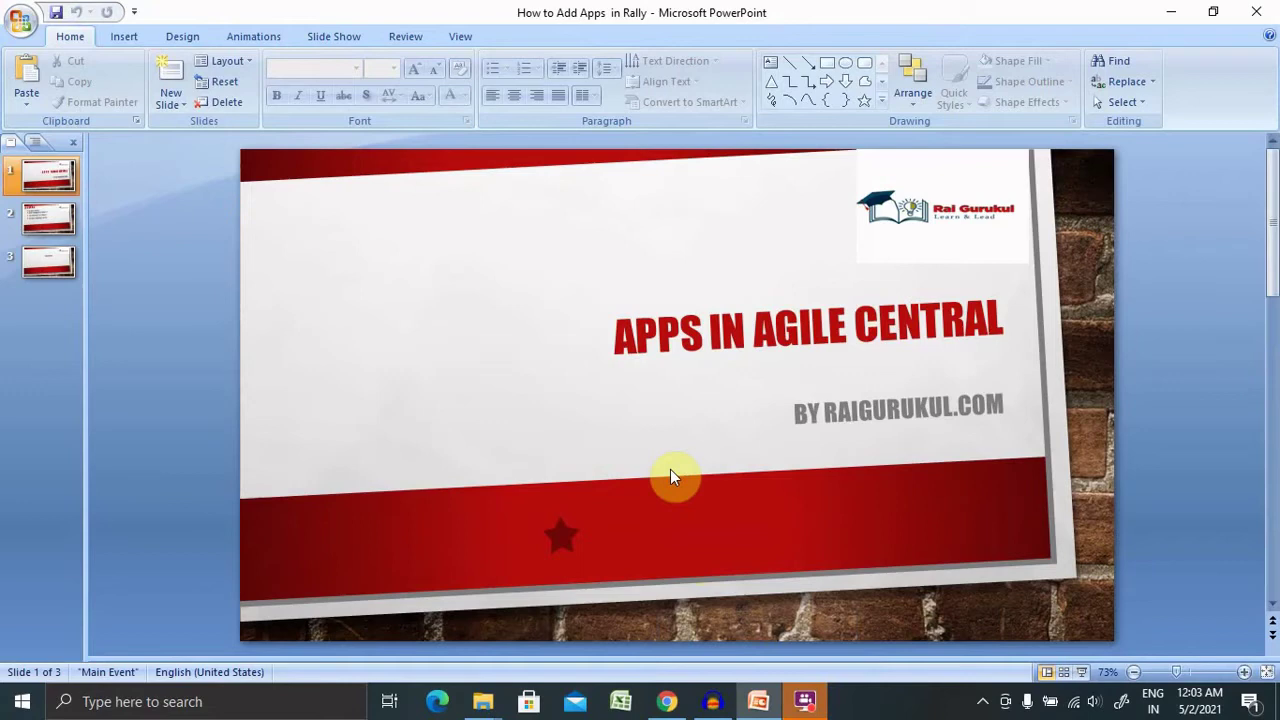
# Go to the agenda slide (slide 2) in PowerPoint, then switch to the Rally dashboard in Chrome
pyautogui.click(61, 215)
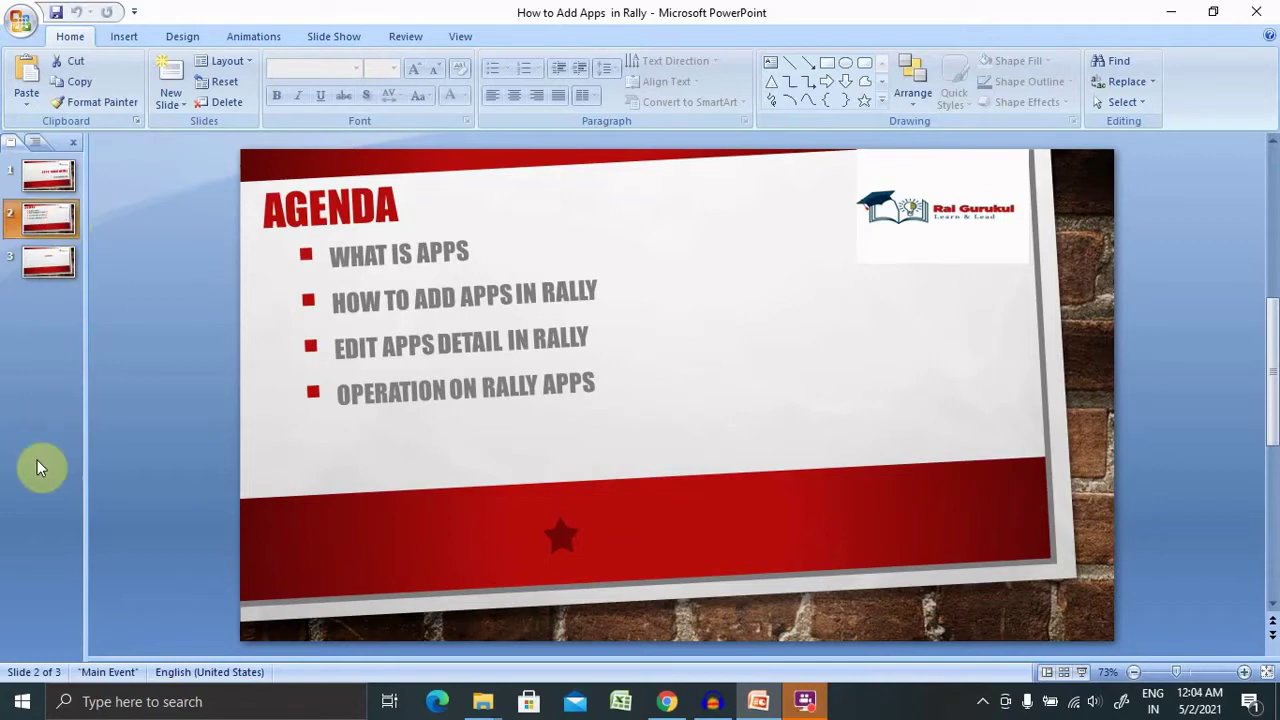
pyautogui.click(648, 702)
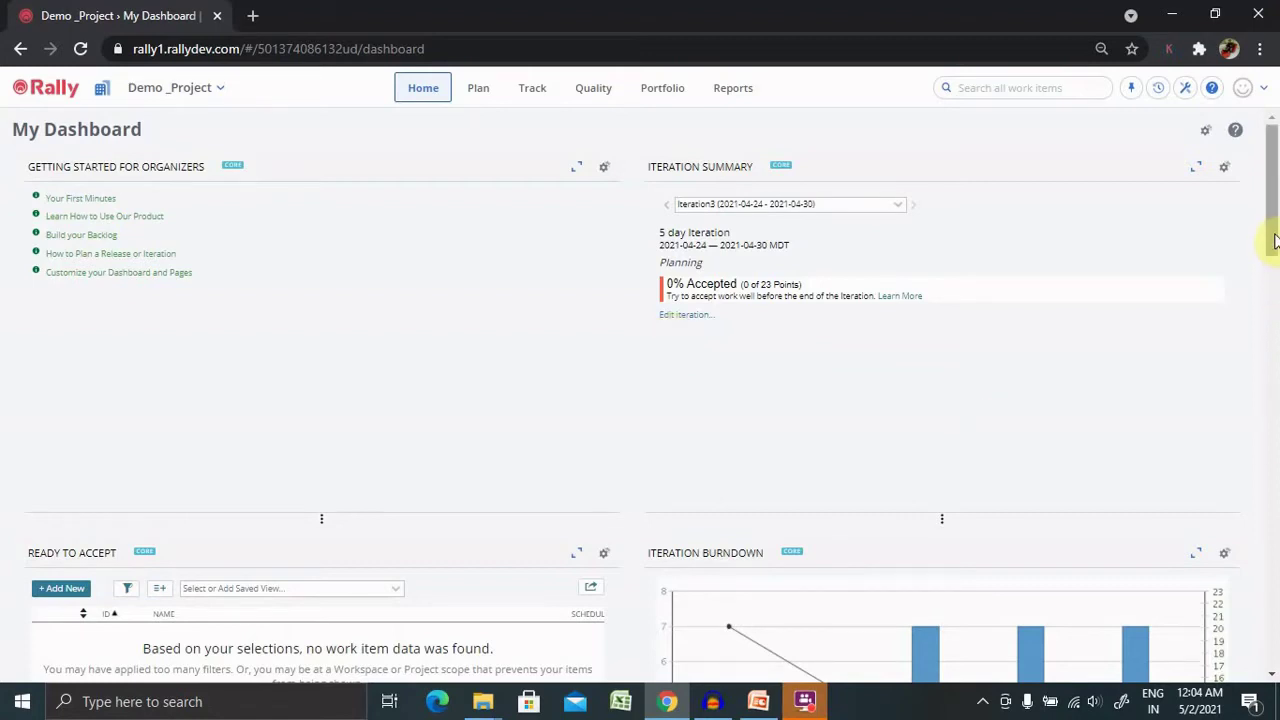
pyautogui.scroll(-6, 1275, 240)
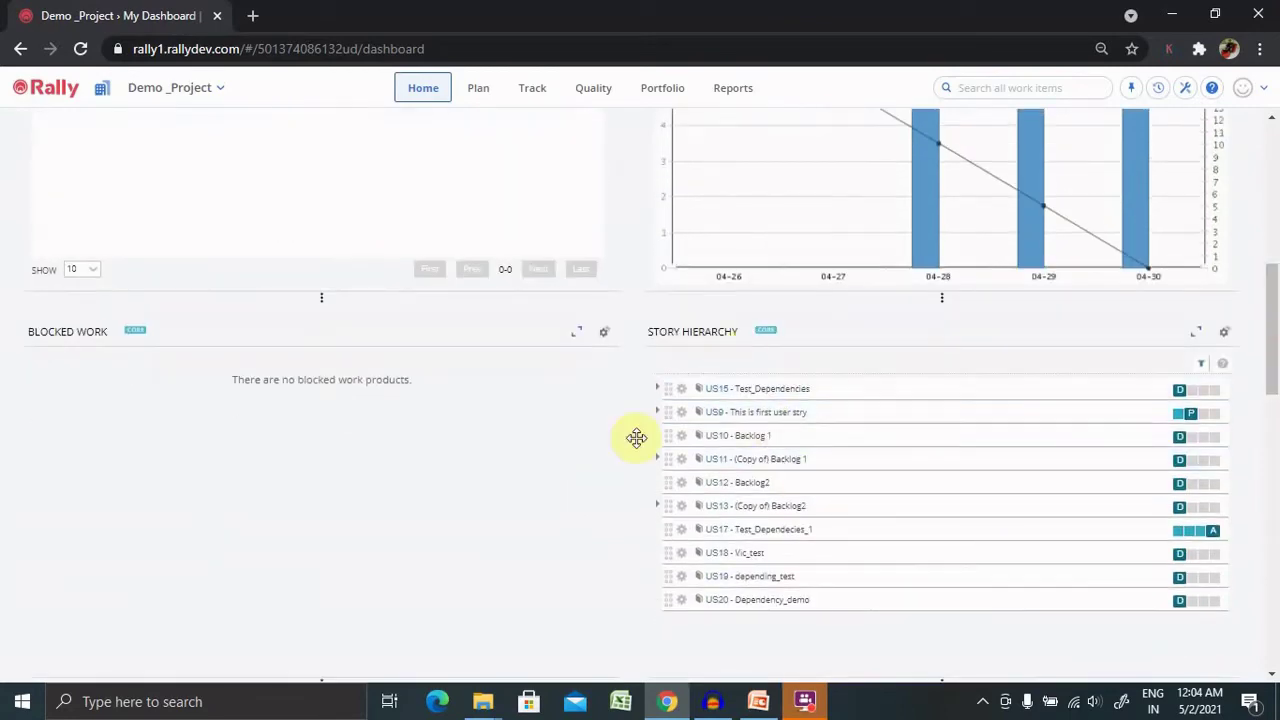
pyautogui.scroll(2, 1275, 258)
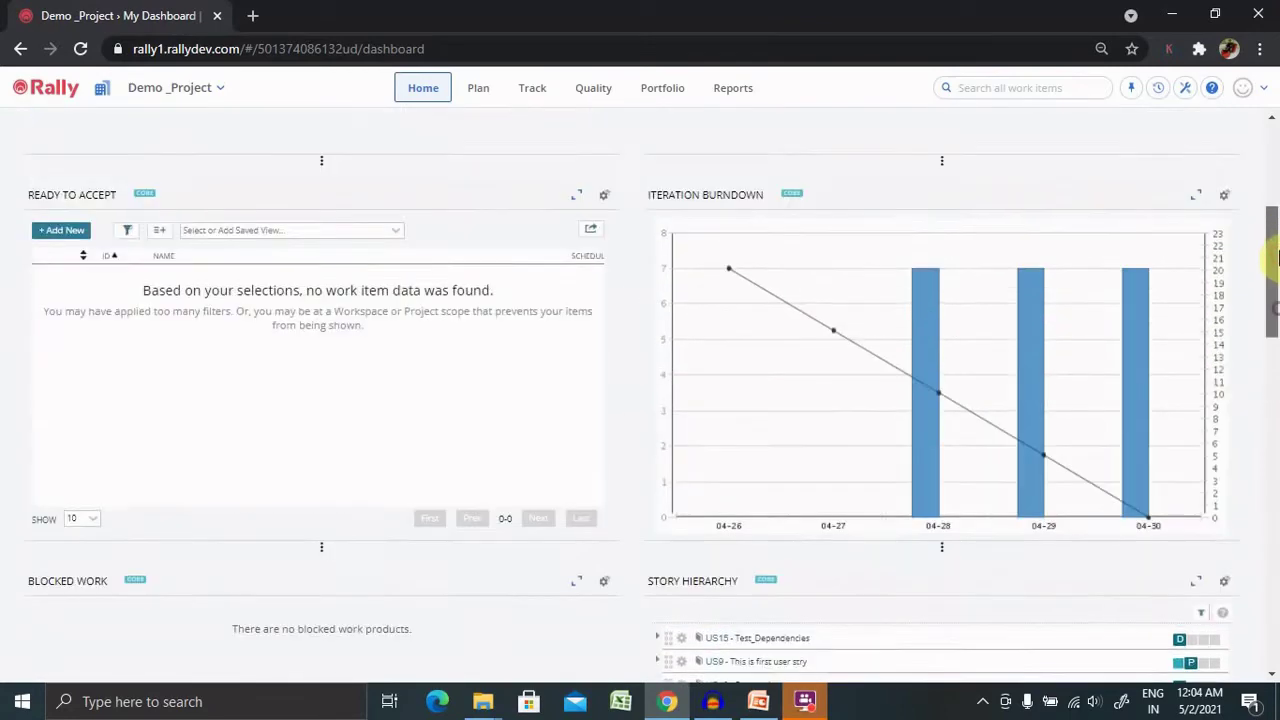
pyautogui.scroll(1, 1277, 258)
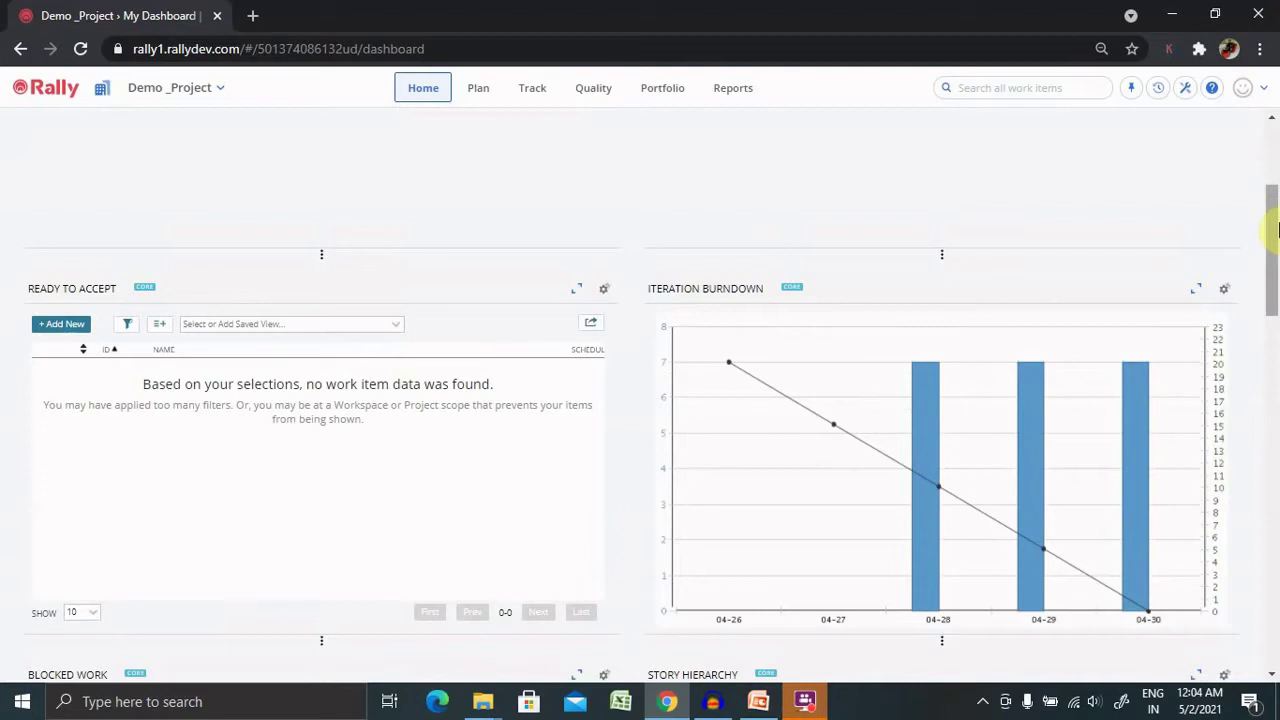
pyautogui.moveTo(1277, 230); pyautogui.dragTo(1276, 128)
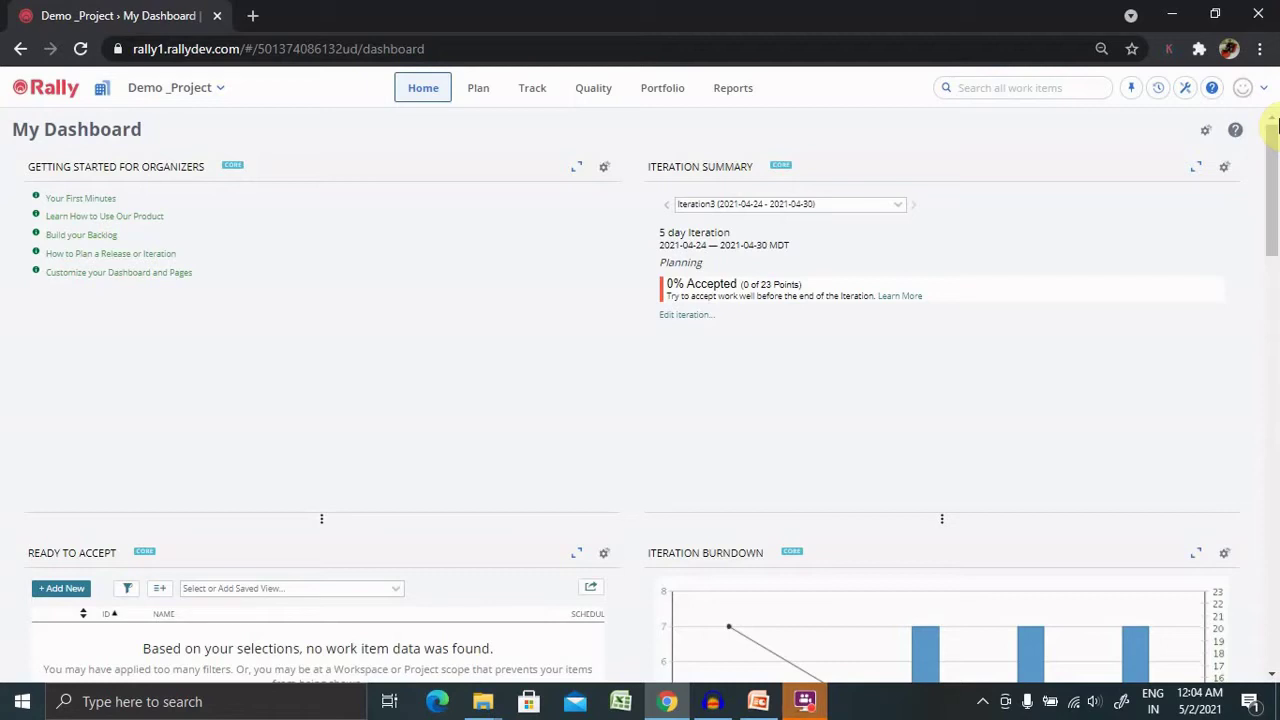
# Add the Iteration Planning Board app to My Dashboard from the App Catalog
pyautogui.click(1207, 134)
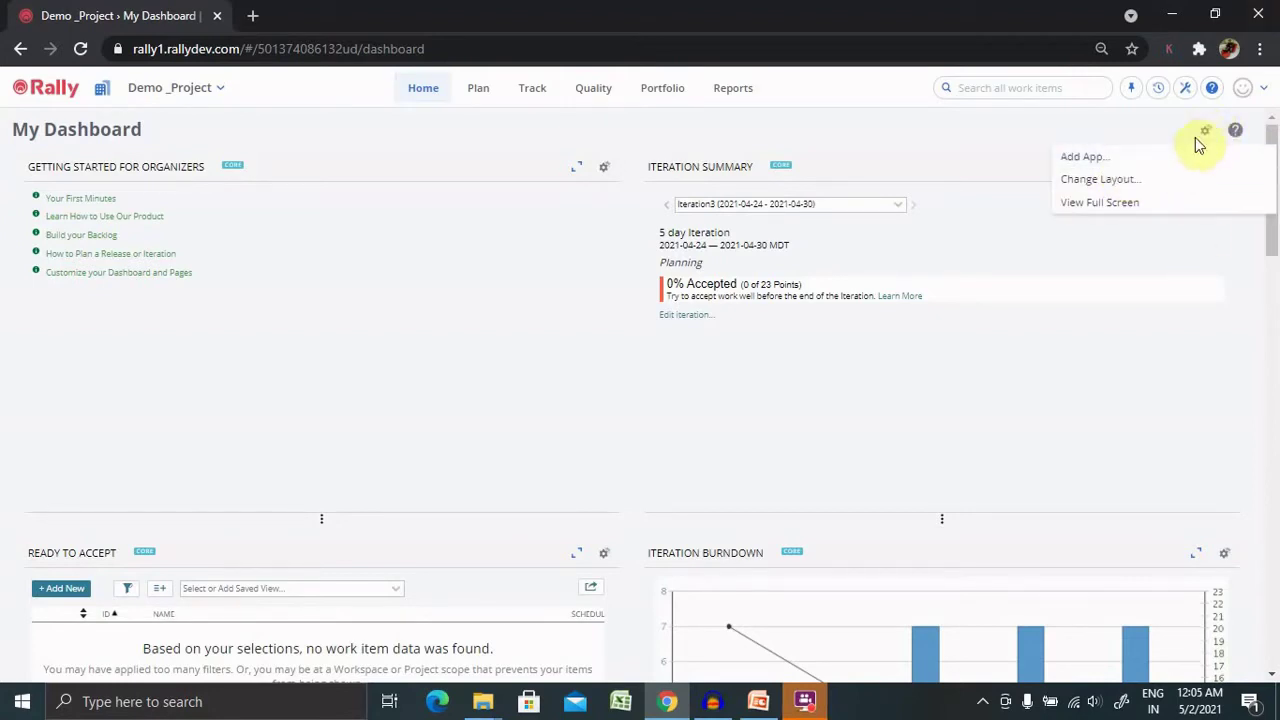
pyautogui.click(1088, 158)
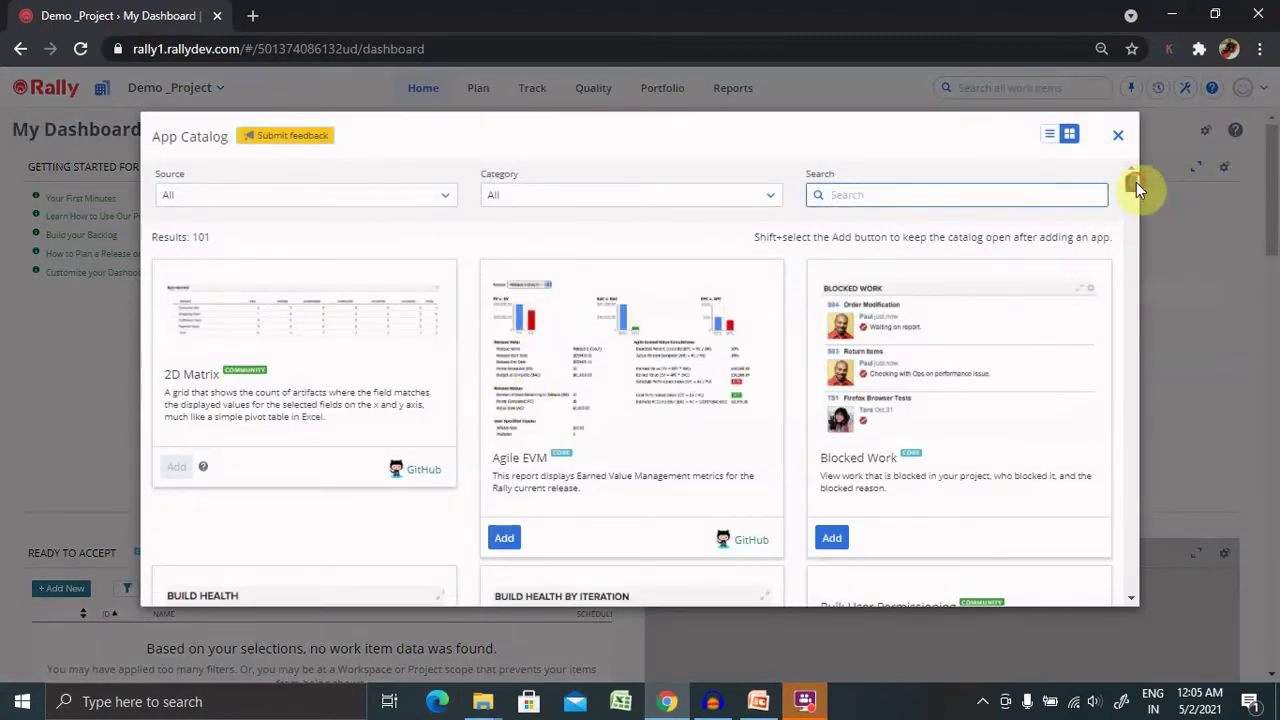
pyautogui.moveTo(1134, 184); pyautogui.dragTo(1130, 318)
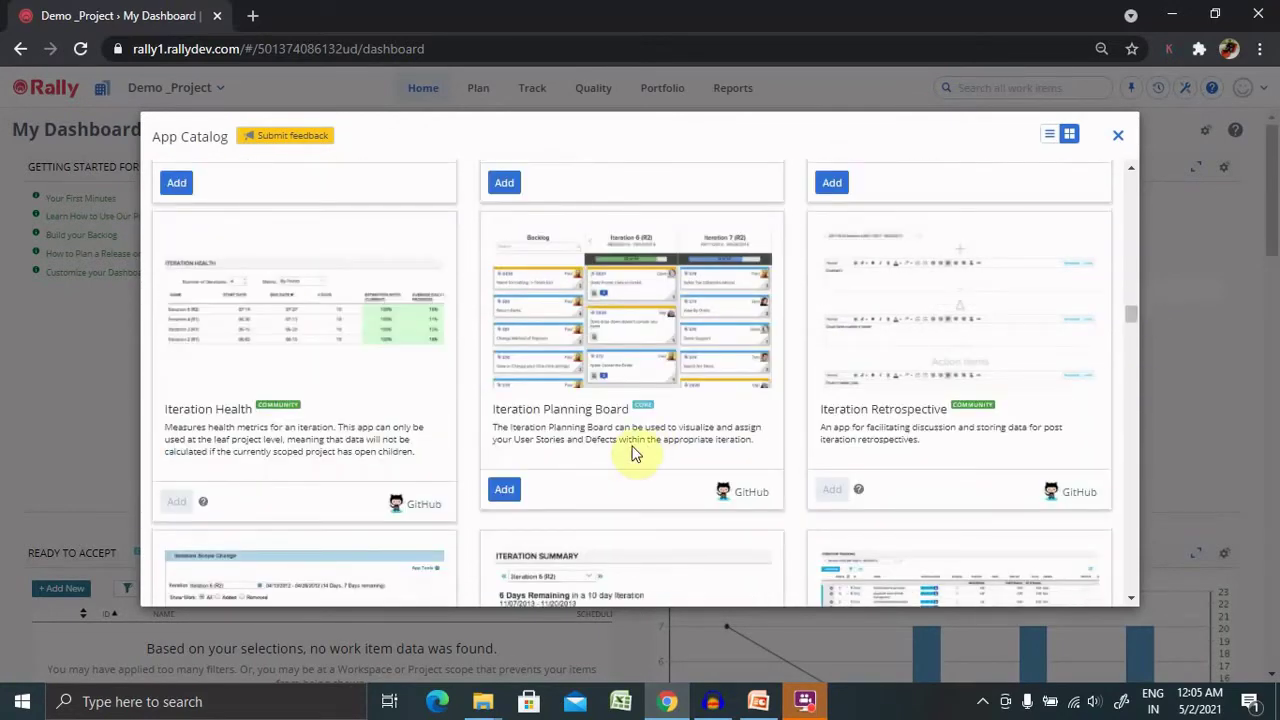
pyautogui.click(503, 492)
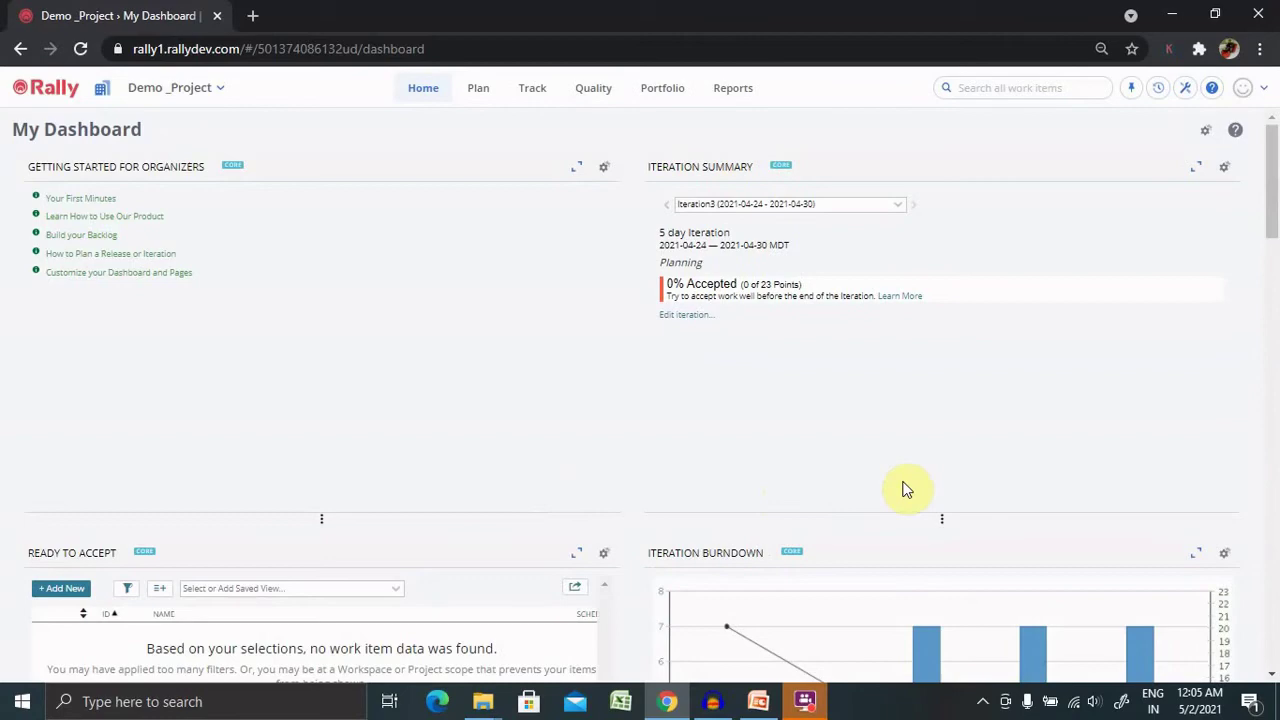
# Scroll down to the Iteration Planning Board and browse its Backlog, March and Iteration3 cards
pyautogui.moveTo(1270, 286); pyautogui.dragTo(1274, 657)
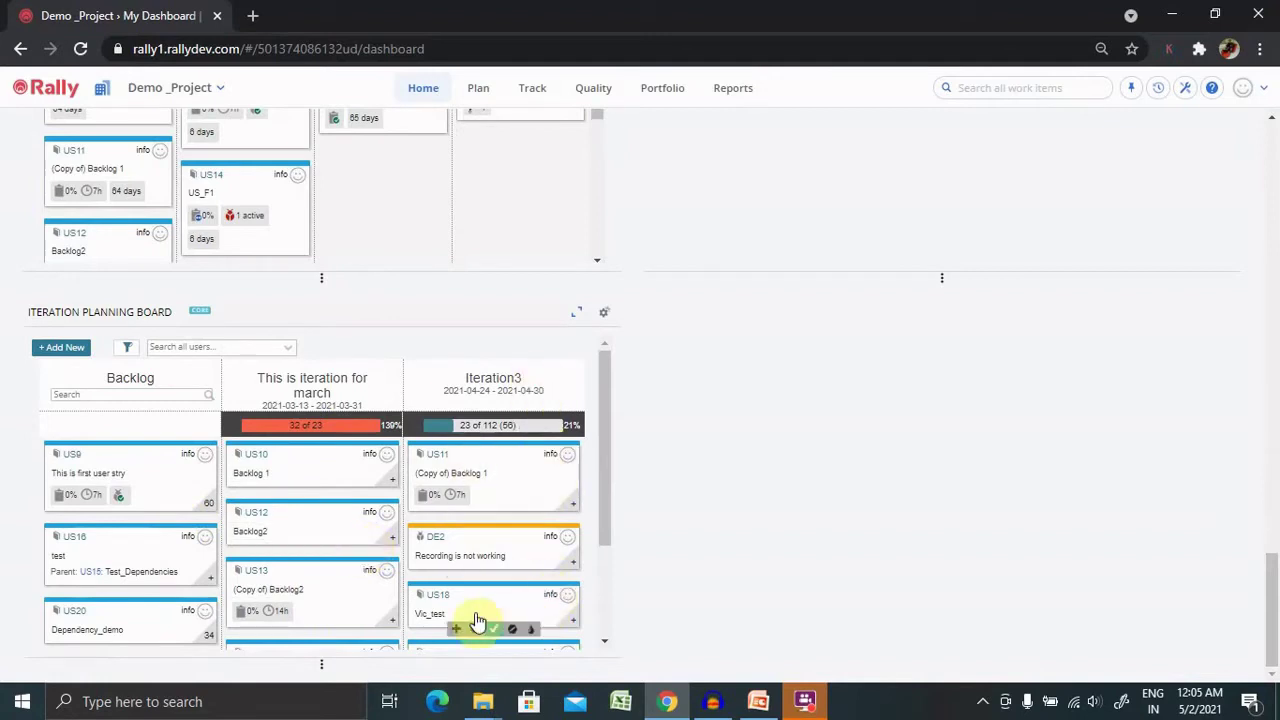
pyautogui.moveTo(599, 456); pyautogui.dragTo(578, 623)
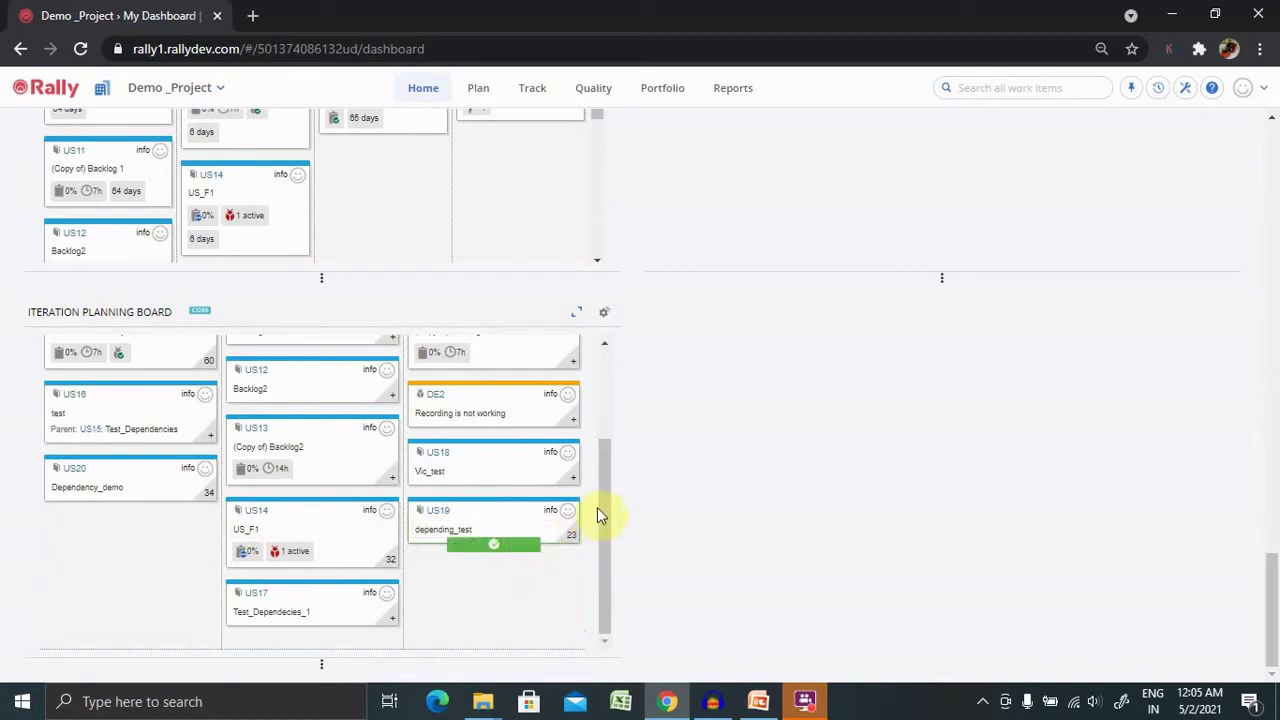
pyautogui.moveTo(608, 514); pyautogui.dragTo(616, 380)
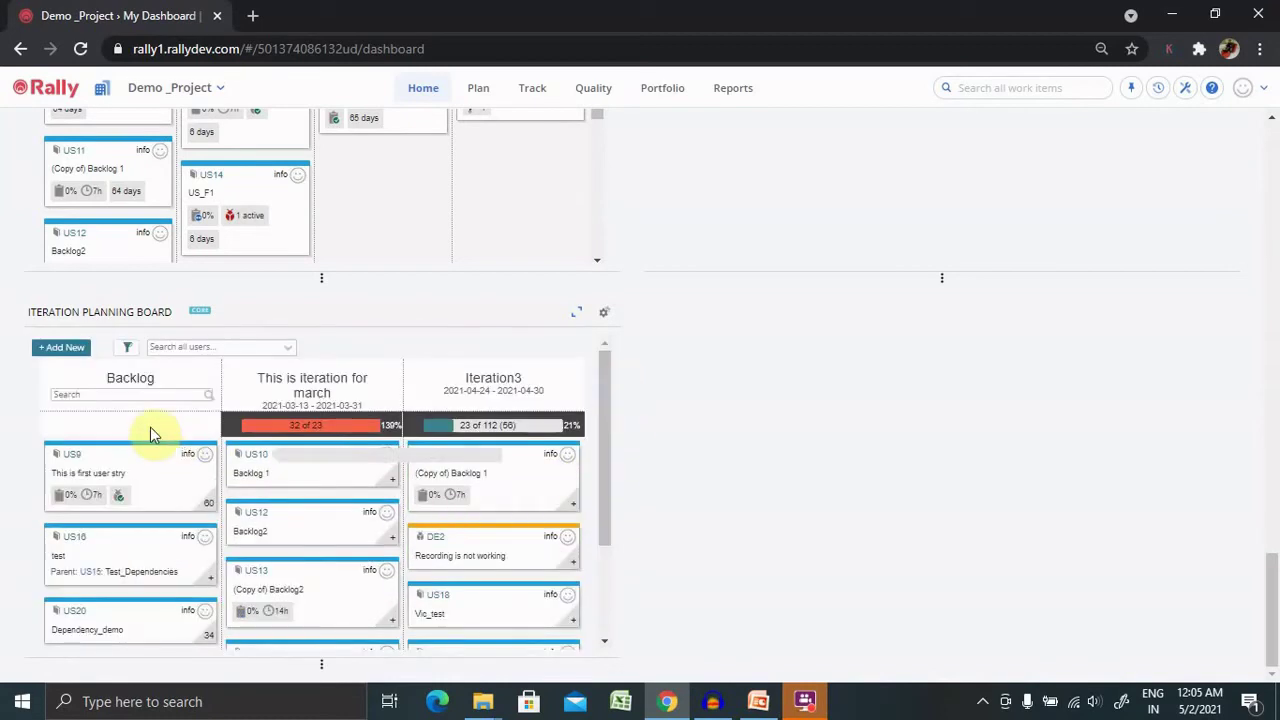
# Start a new board item, comparing the User Story and Defect types and keeping User Story
pyautogui.click(70, 348)
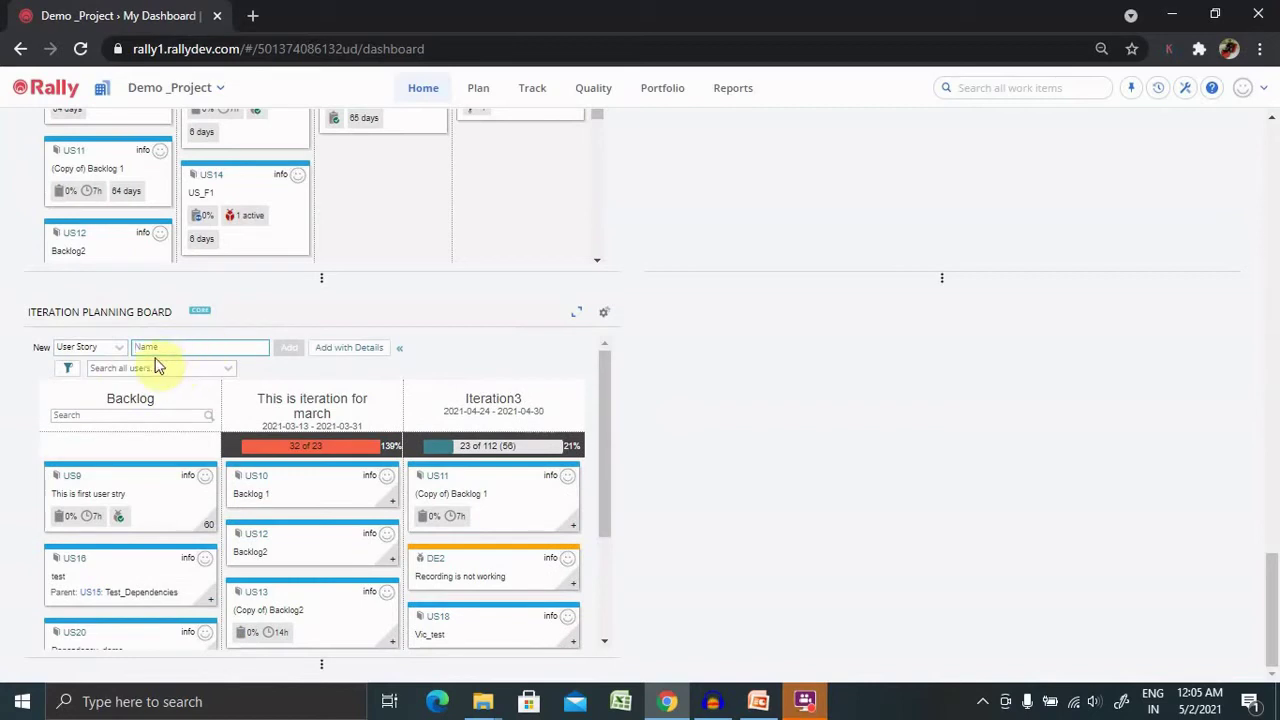
pyautogui.click(120, 349)
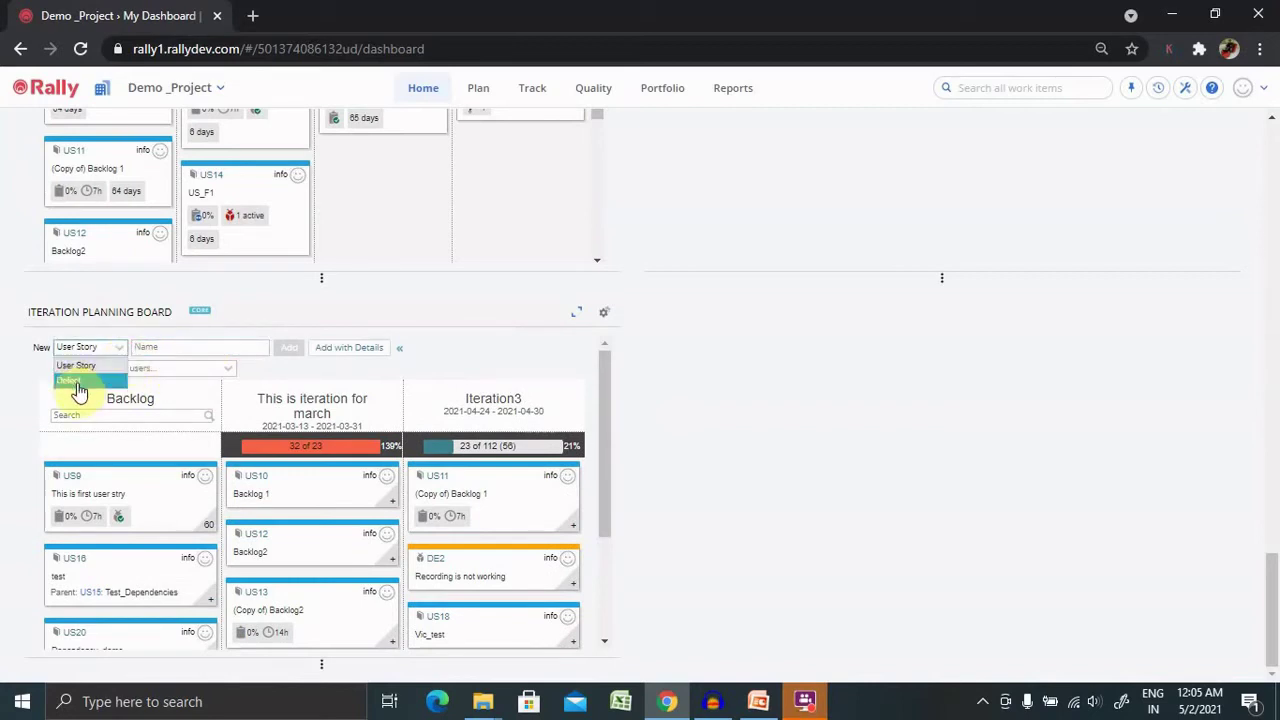
pyautogui.click(197, 349)
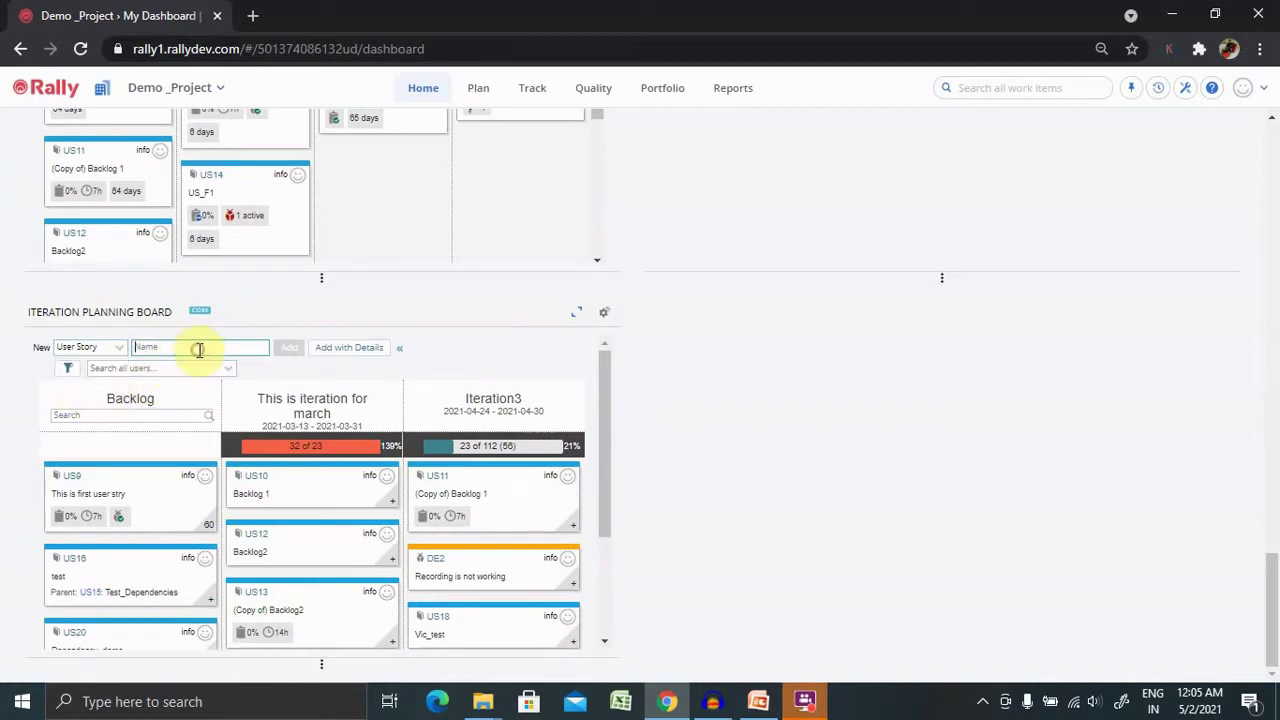
pyautogui.click(118, 349)
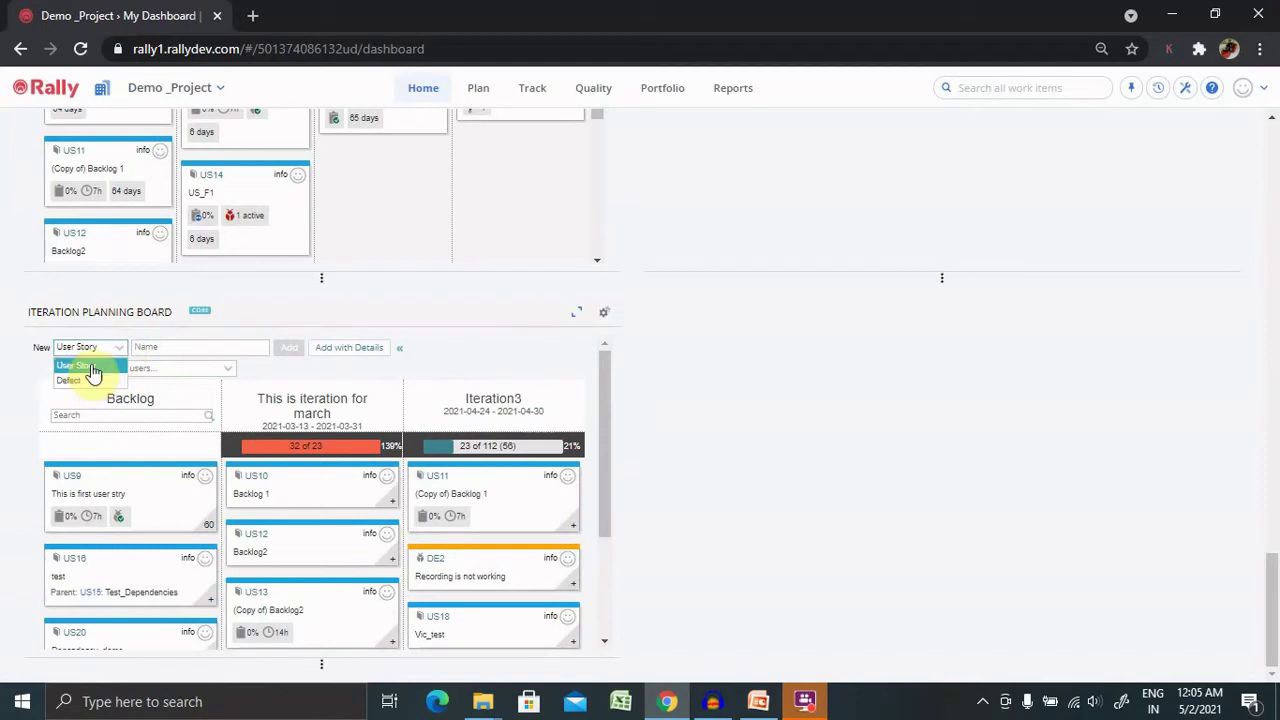
pyautogui.click(179, 347)
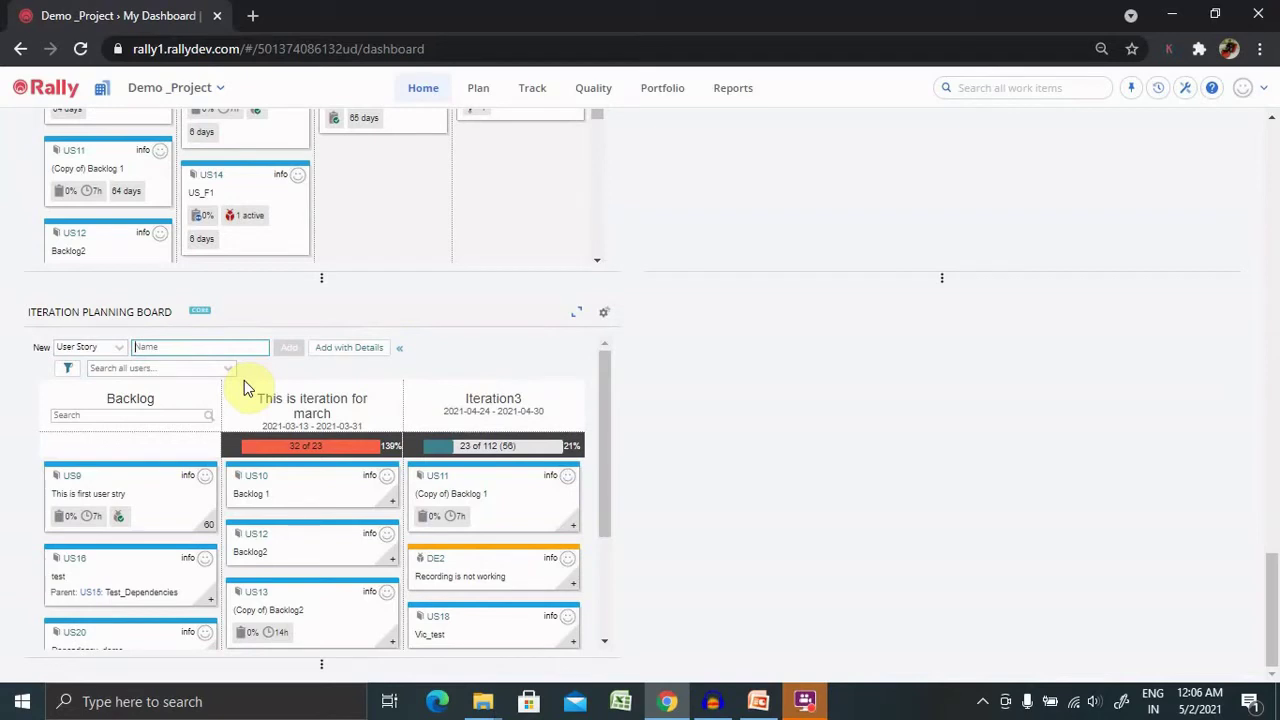
# Apply the board filter settings, close the quick-add row and user list, and show the app's options menu
pyautogui.click(68, 370)
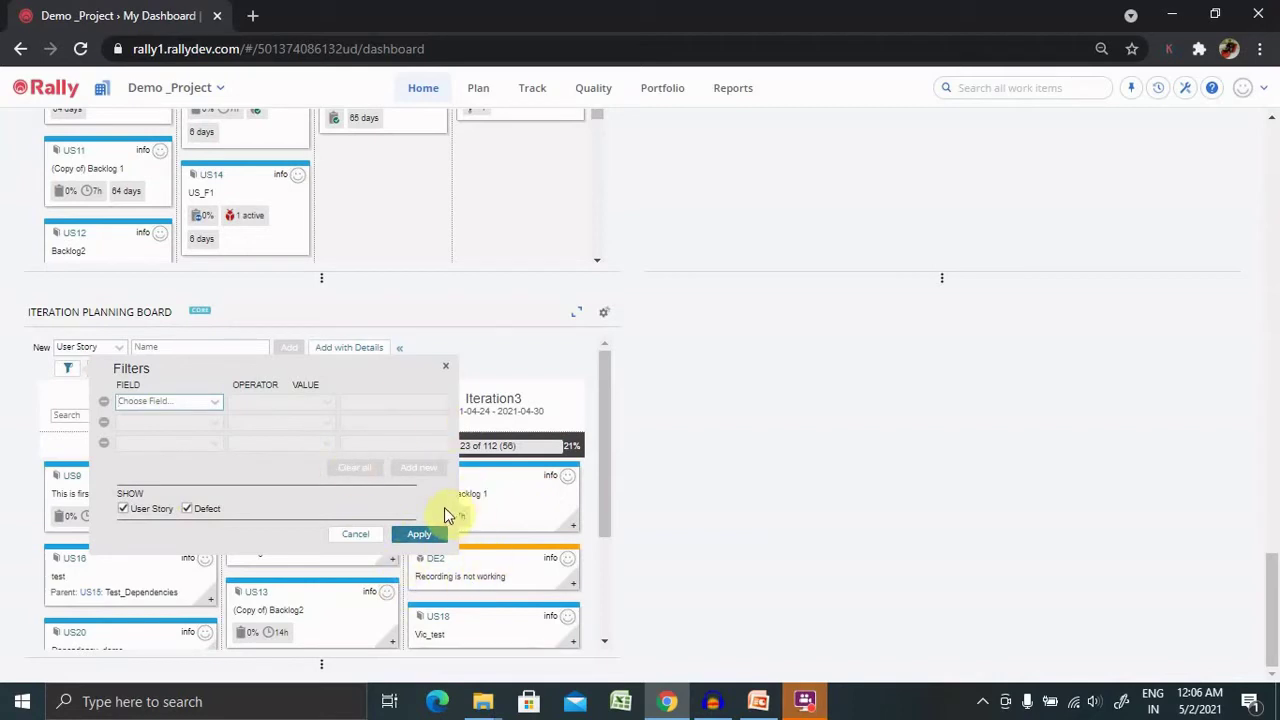
pyautogui.click(416, 536)
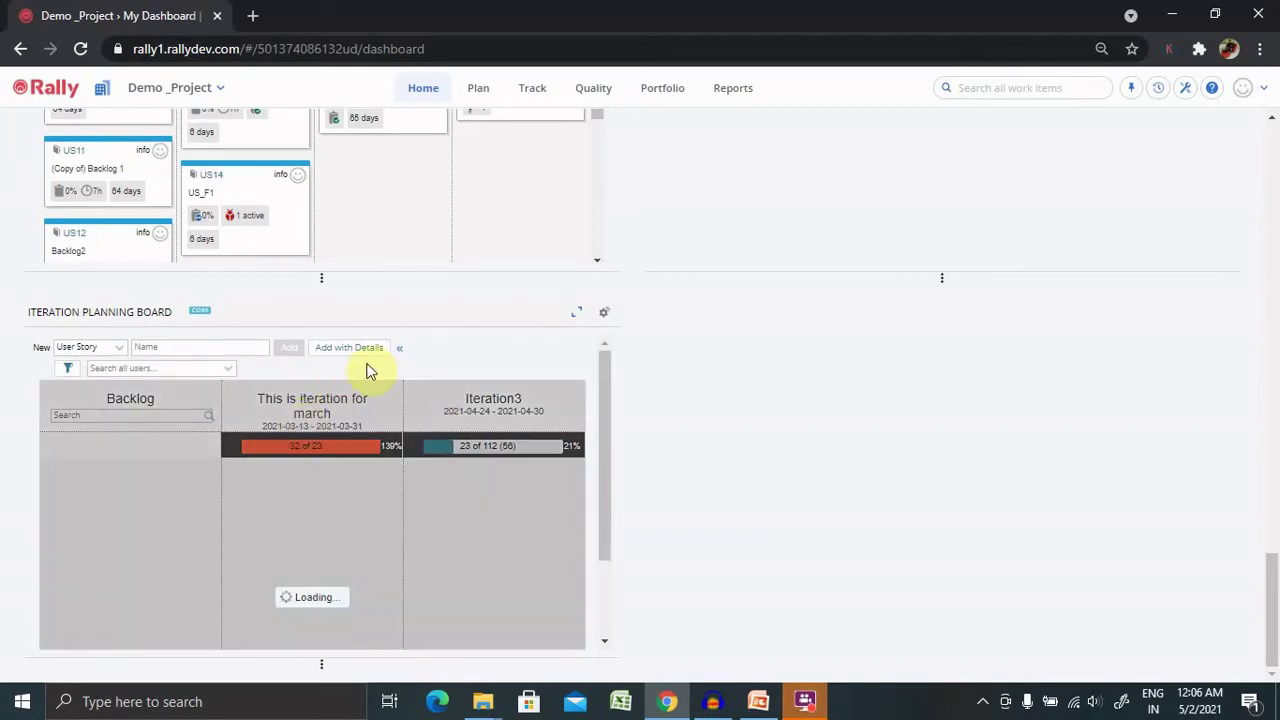
pyautogui.click(399, 350)
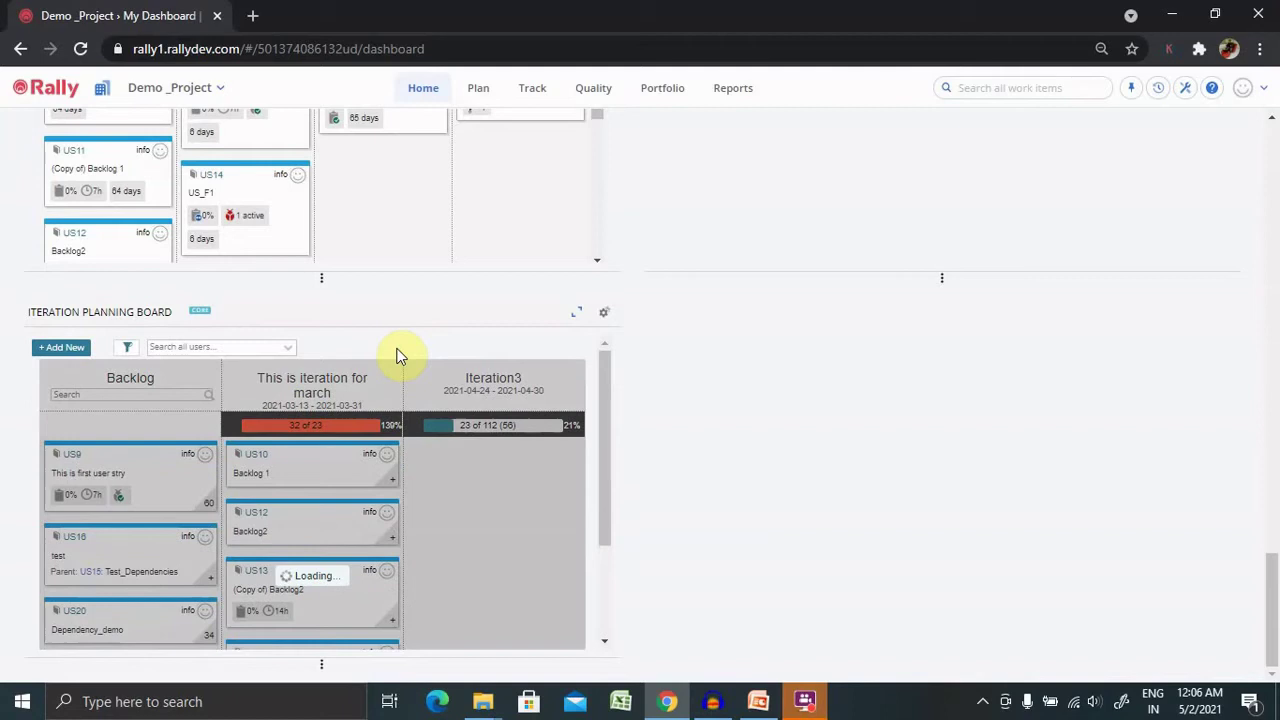
pyautogui.click(214, 346)
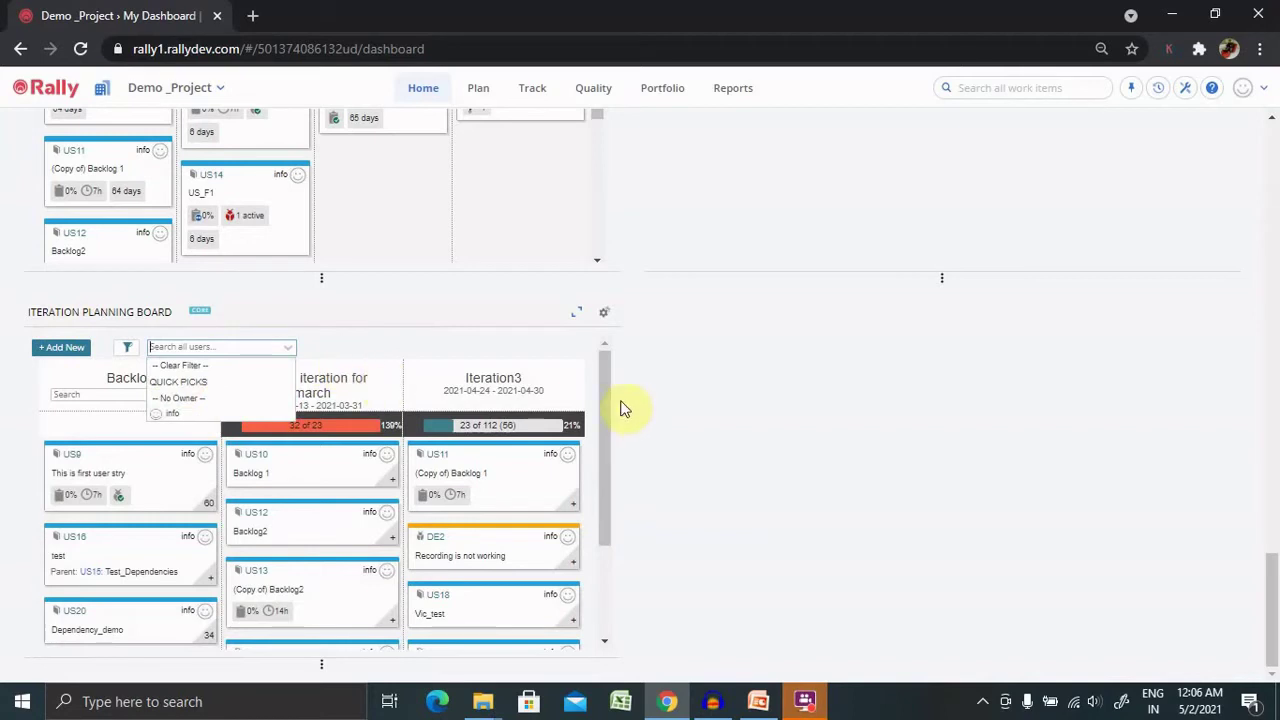
pyautogui.click(610, 468)
pyautogui.scroll(-2, 608, 490)
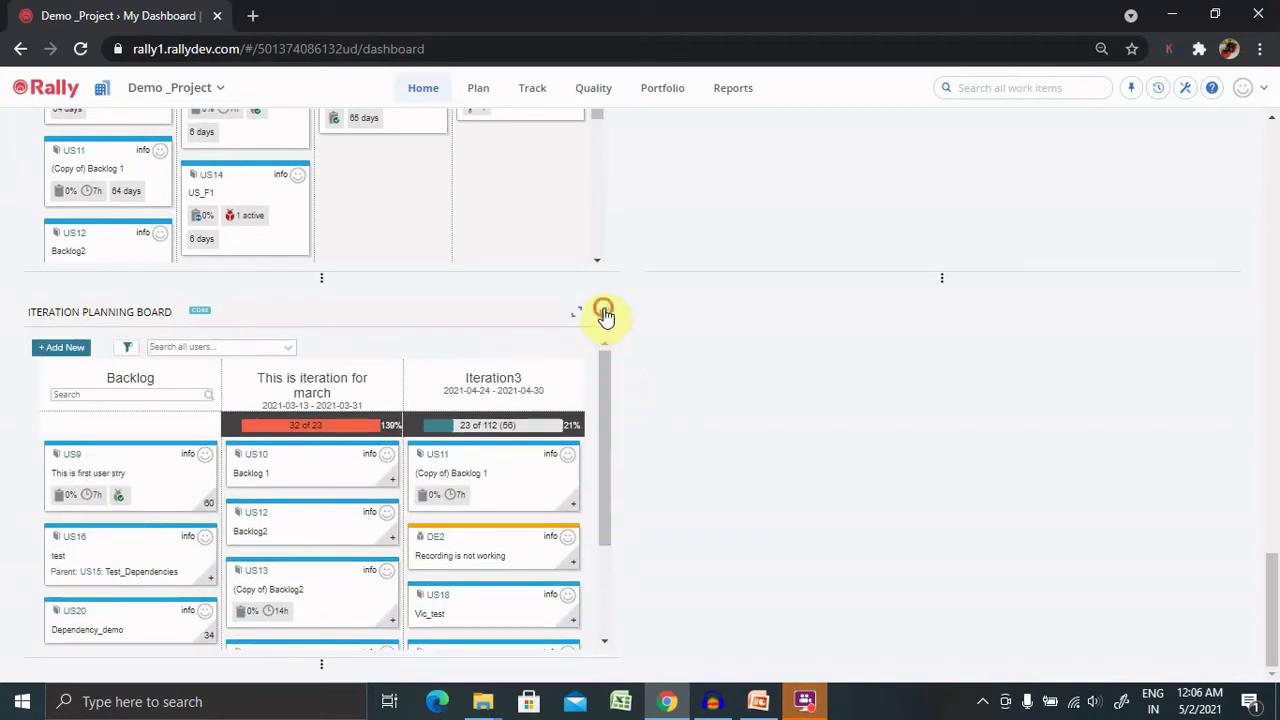
pyautogui.click(604, 313)
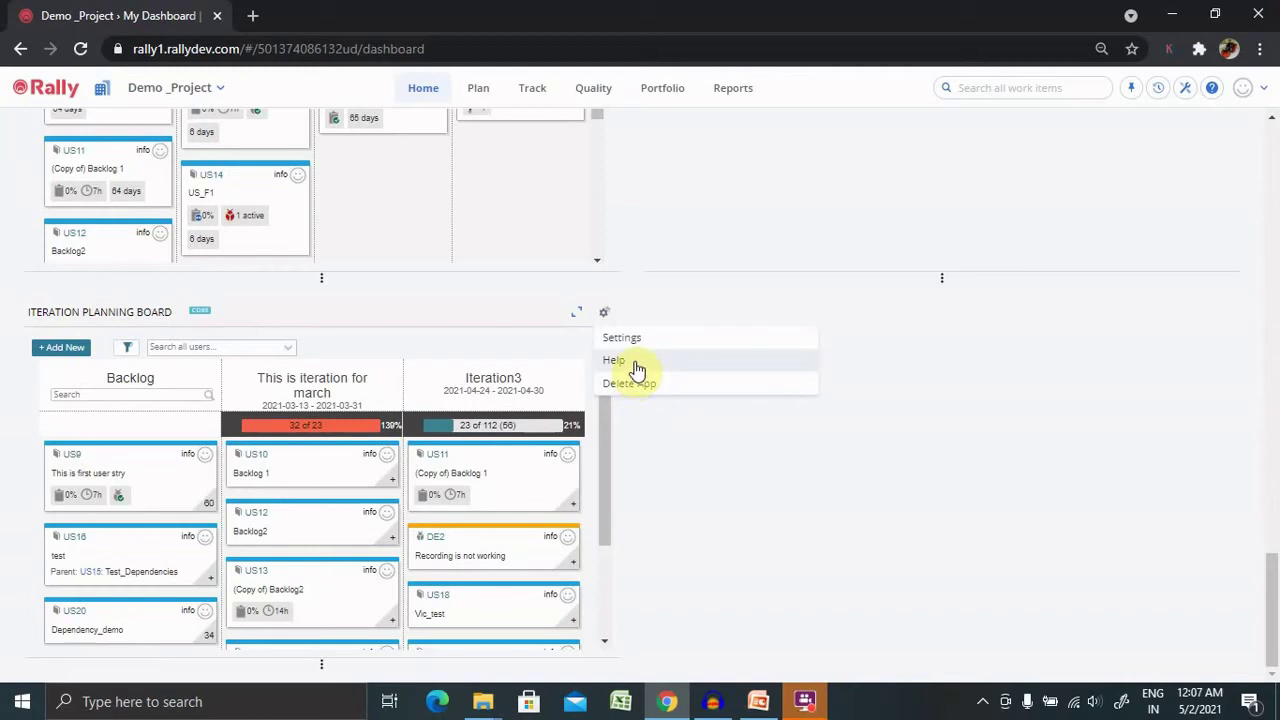
# Add the Dependencies (User Story) card field, found by searching 'depe', and save the board settings
pyautogui.click(642, 344)
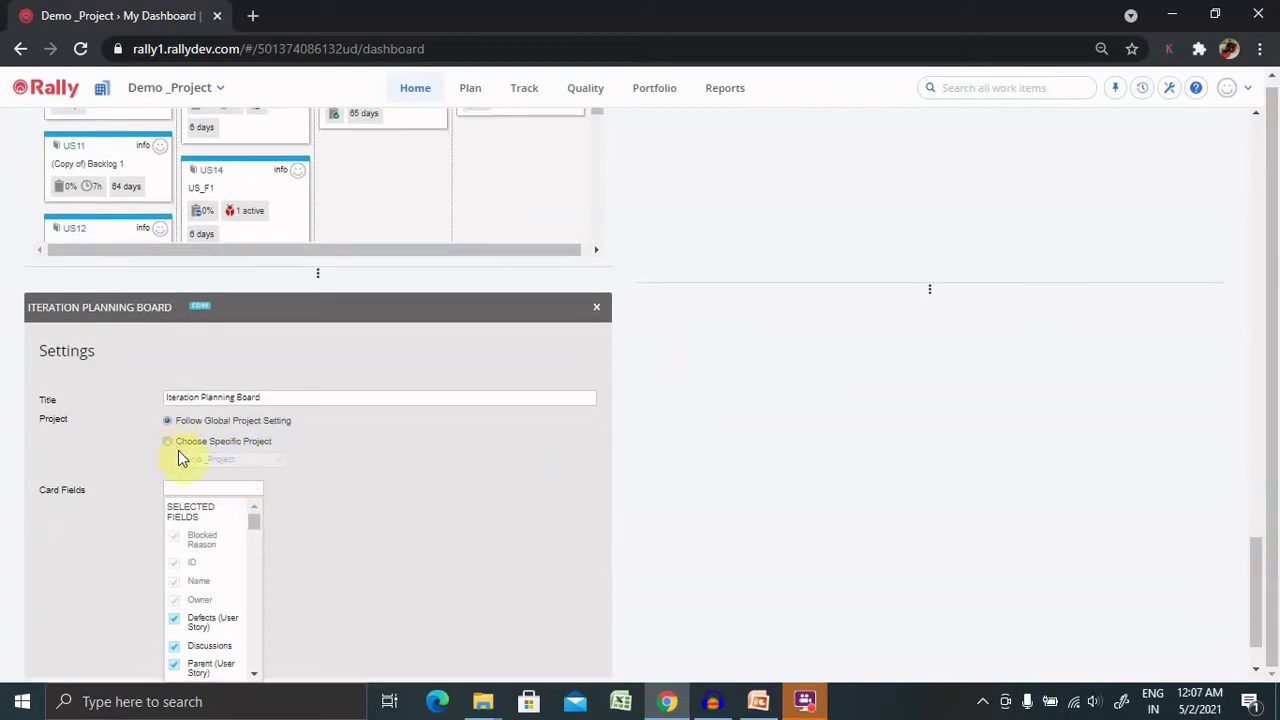
pyautogui.moveTo(256, 527); pyautogui.dragTo(256, 556)
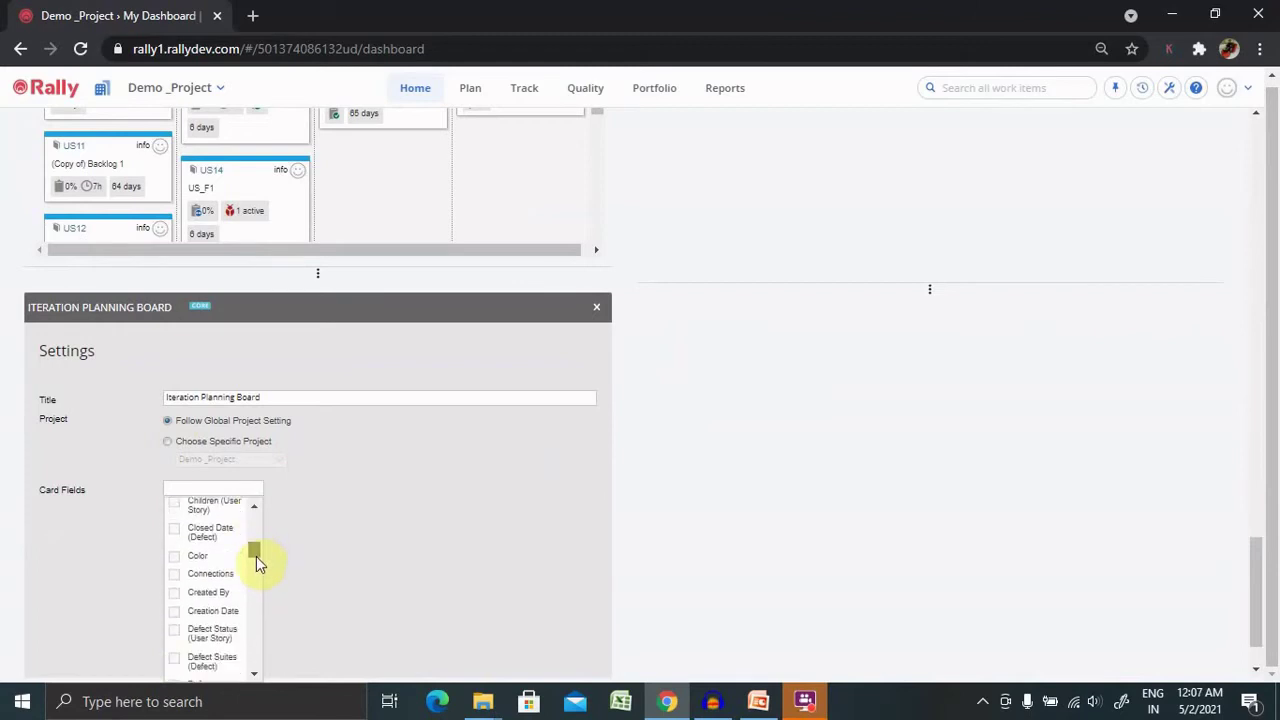
pyautogui.click(203, 490)
pyautogui.write('d')
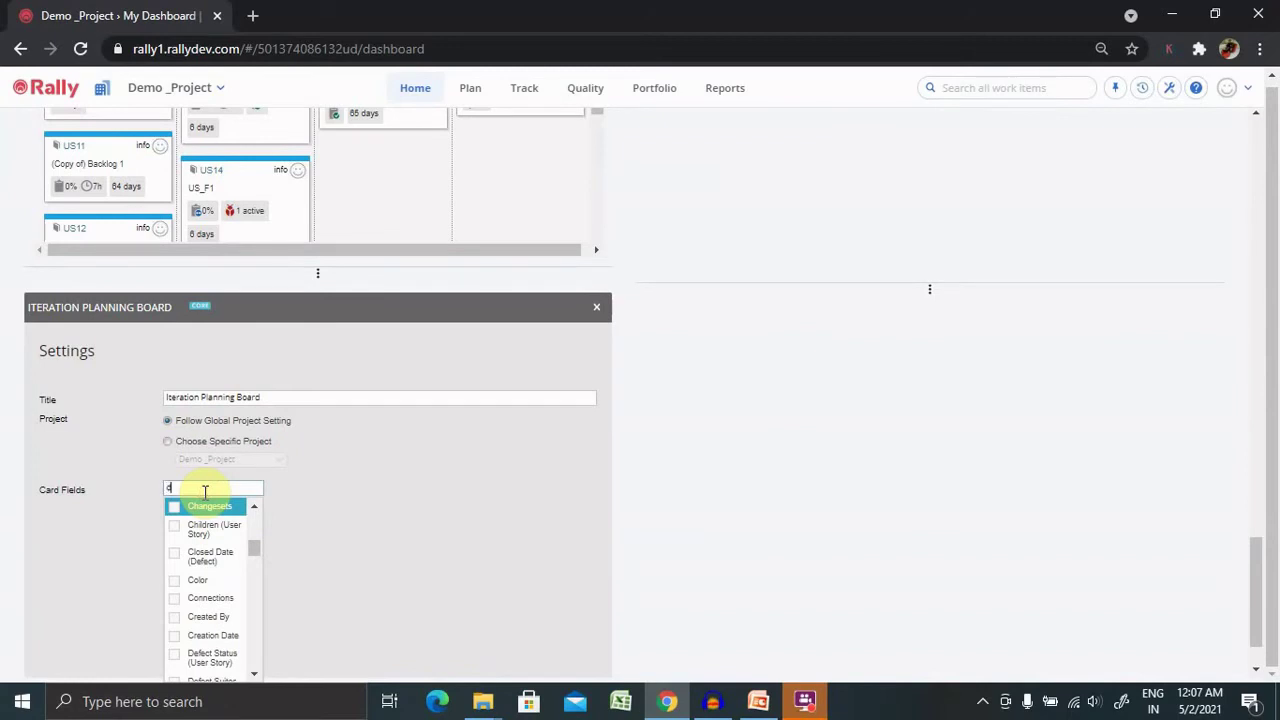
pyautogui.write('epe')
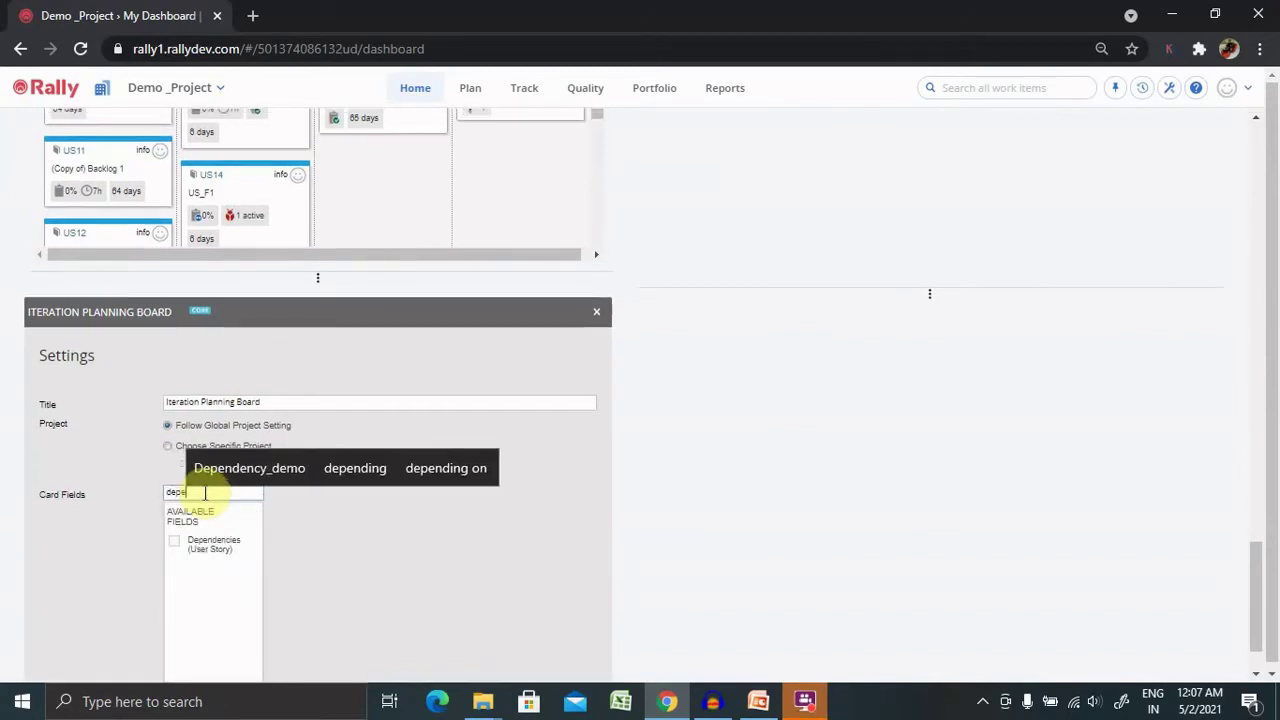
pyautogui.click(174, 545)
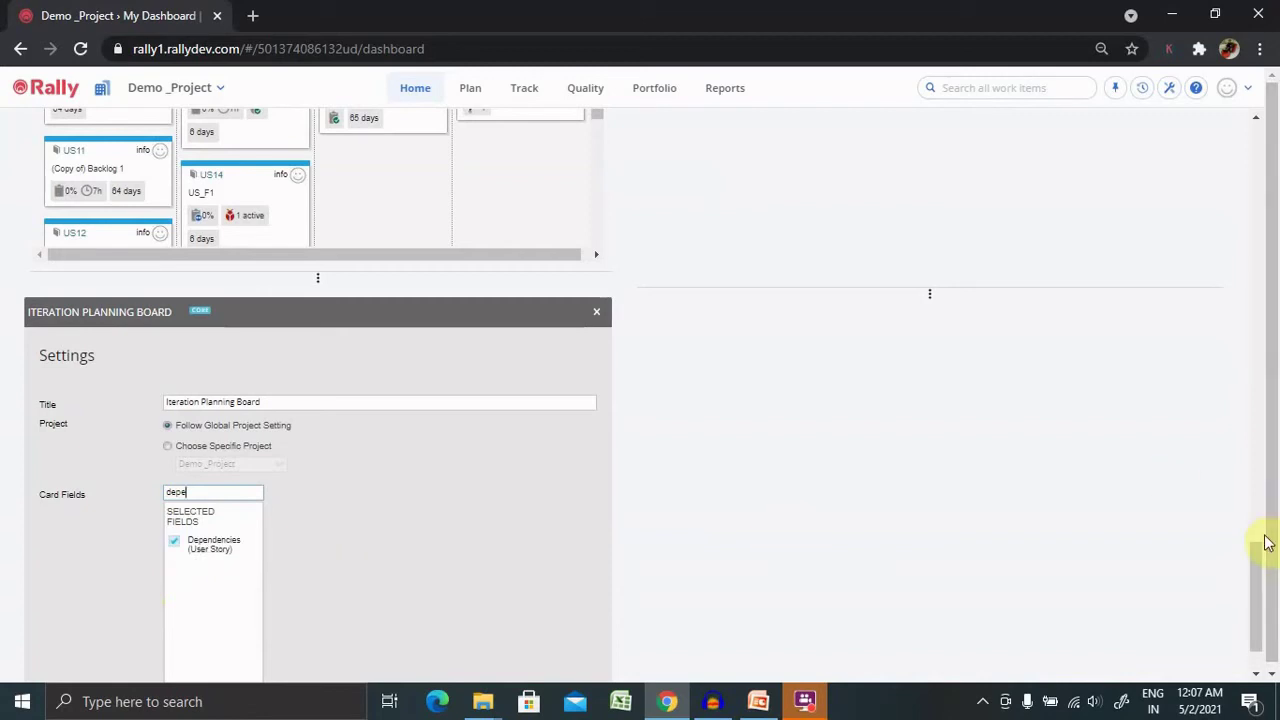
pyautogui.scroll(-1, 1257, 600)
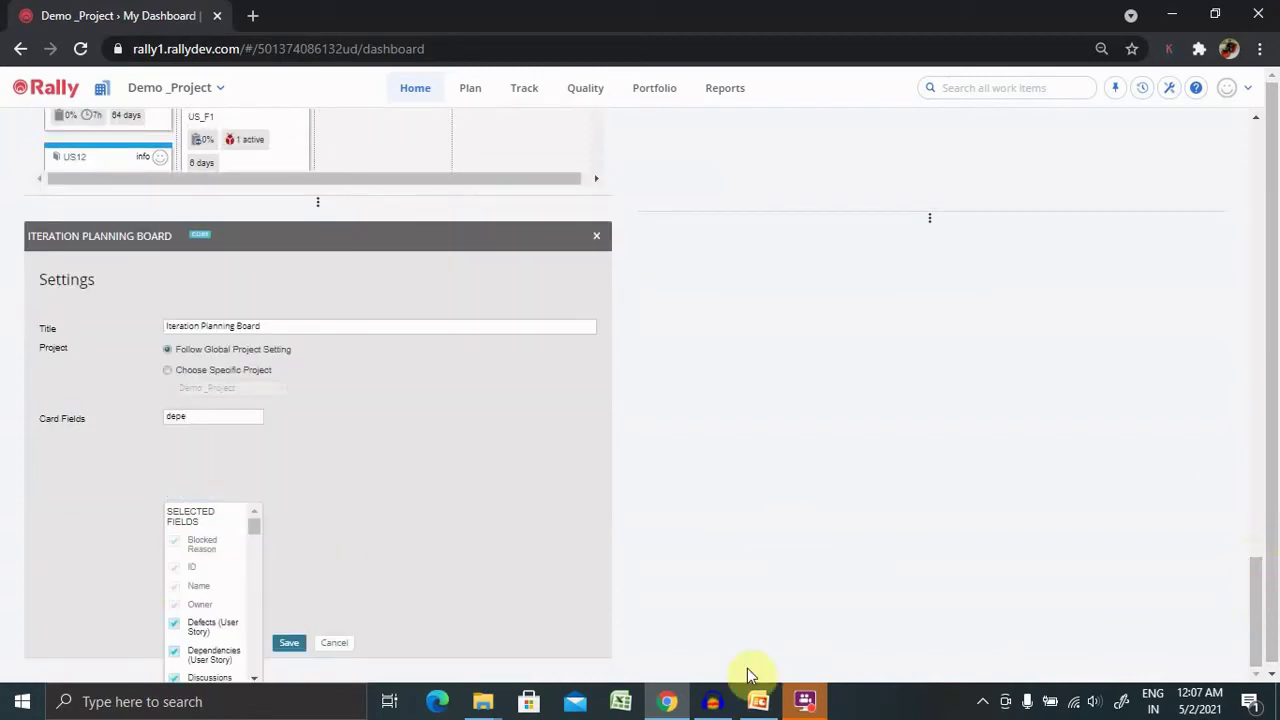
pyautogui.click(288, 644)
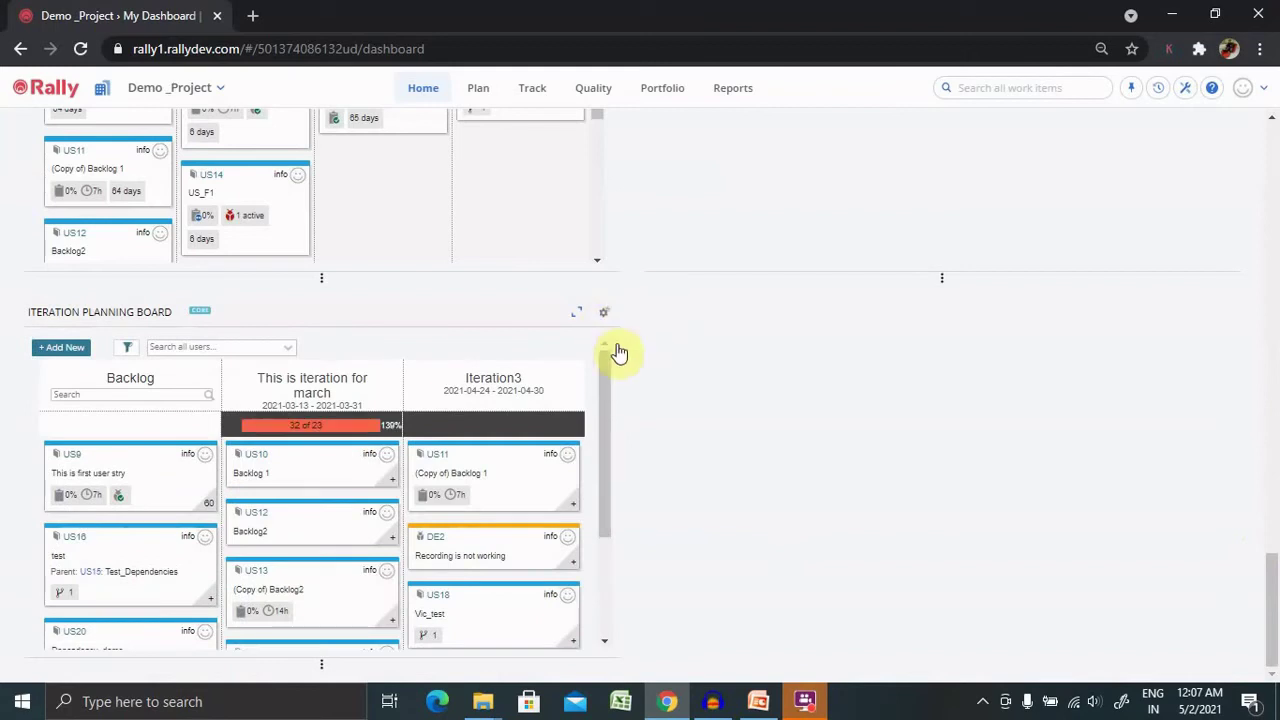
# Scroll through the reloaded board to check the updated cards
pyautogui.moveTo(609, 437); pyautogui.dragTo(605, 562)
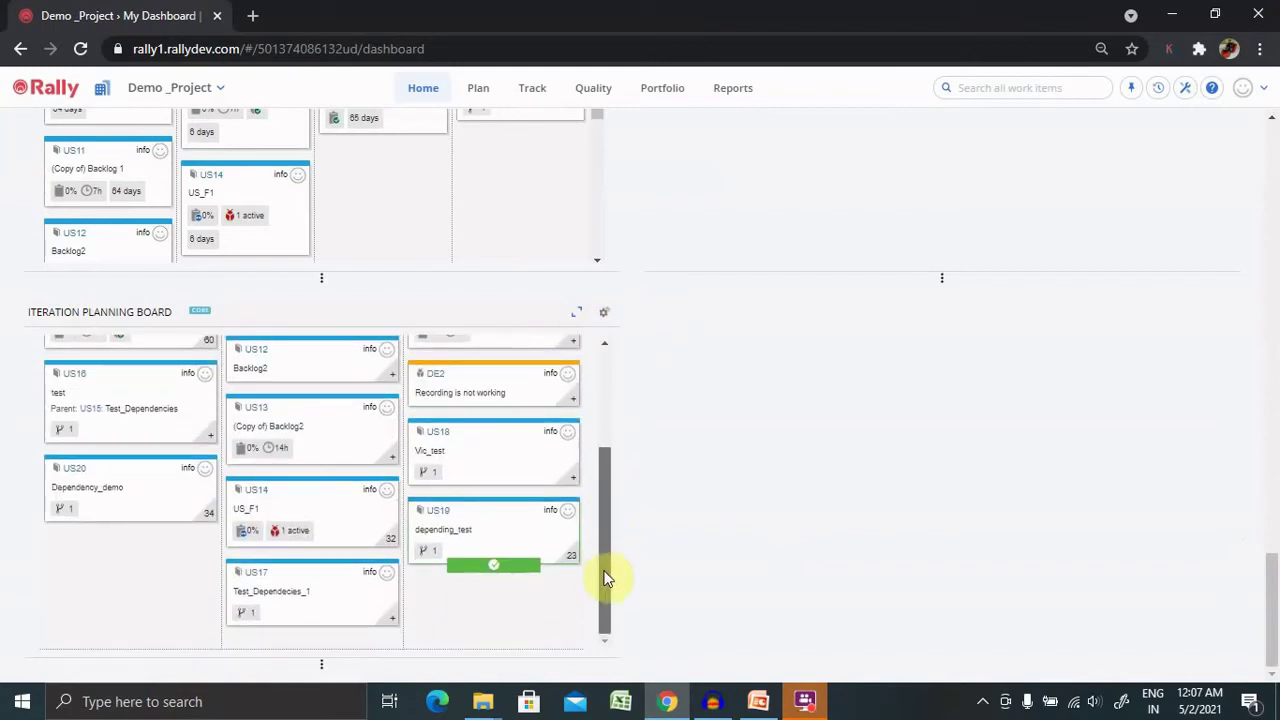
pyautogui.moveTo(243, 608)
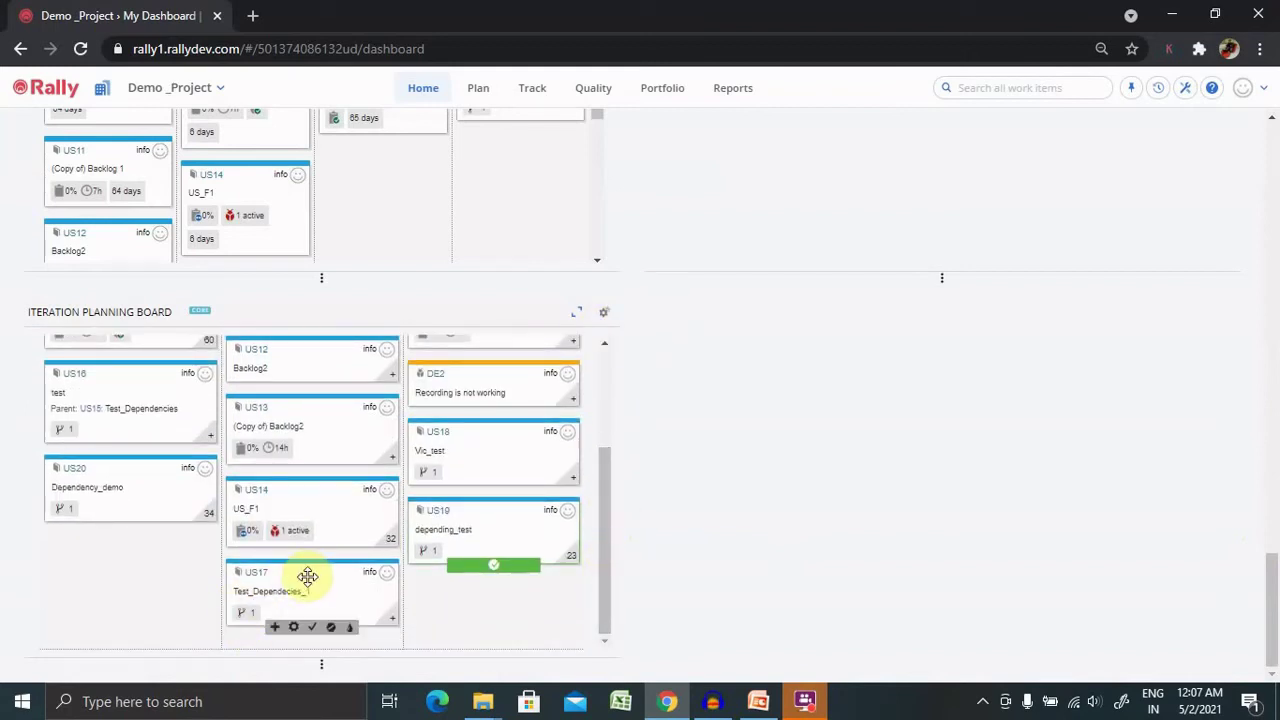
pyautogui.moveTo(609, 512); pyautogui.dragTo(617, 357)
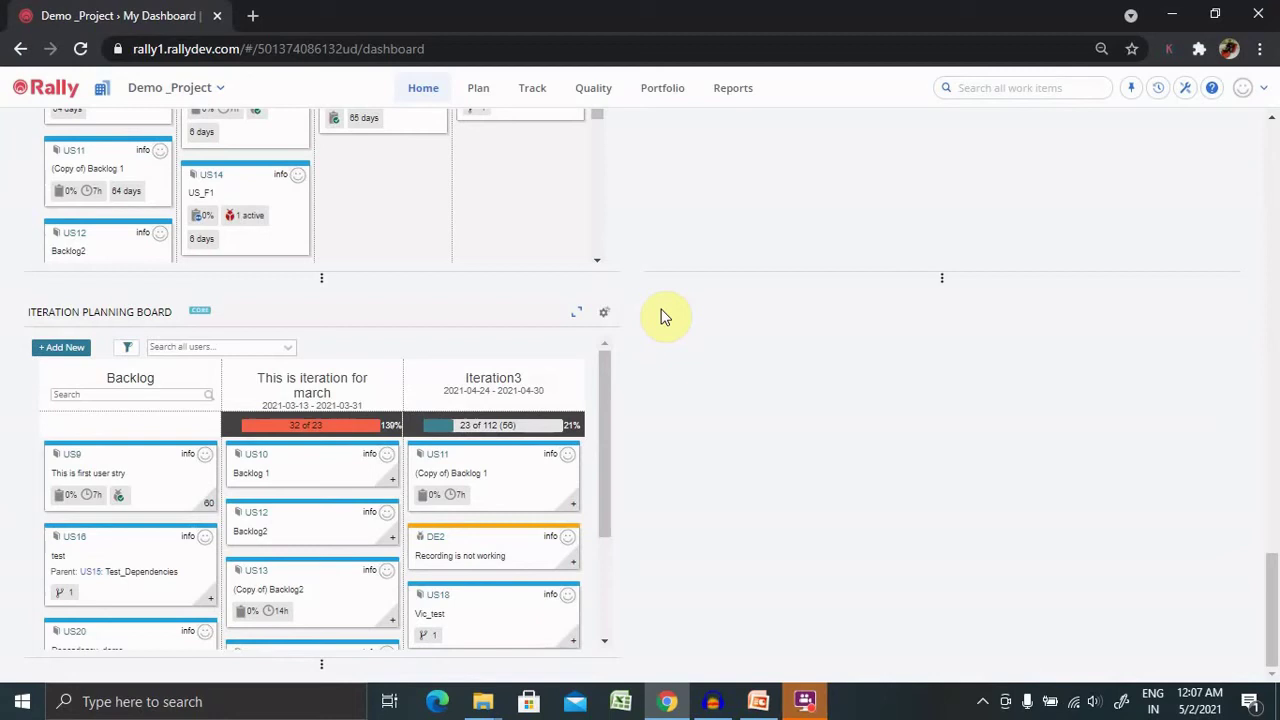
# Go to Reports > Reports to list the standard reports
pyautogui.click(734, 89)
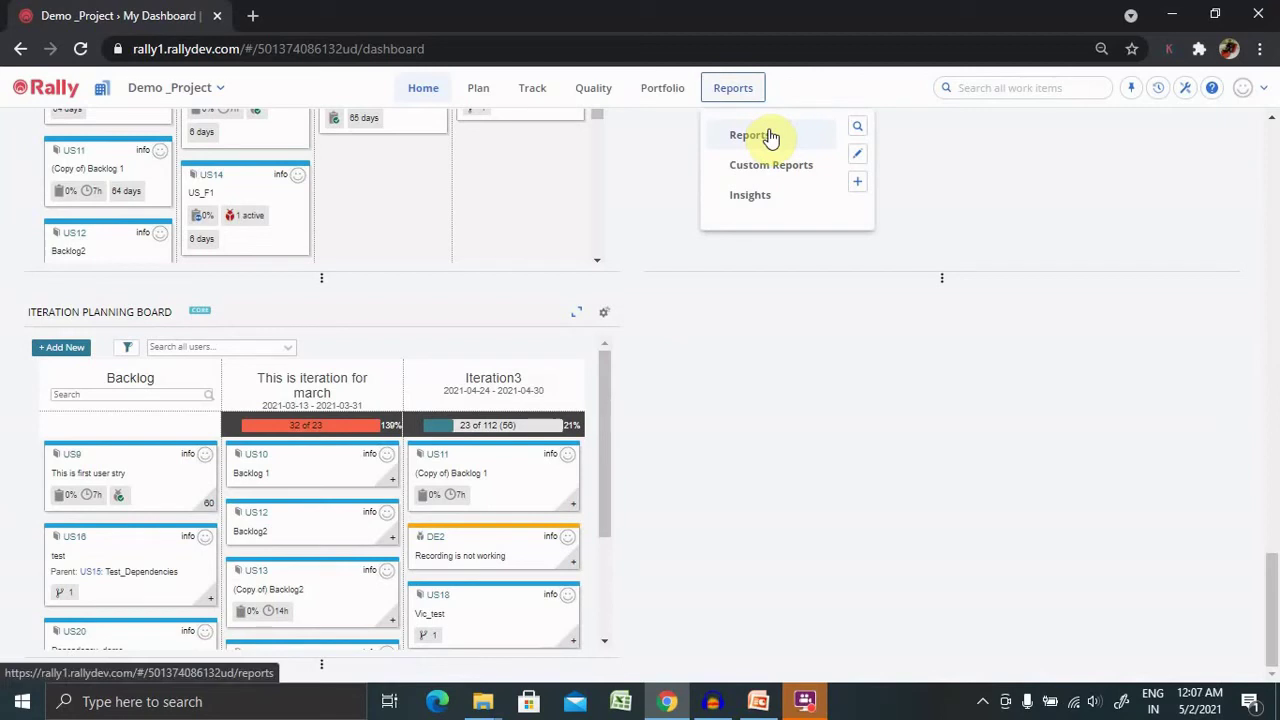
pyautogui.click(771, 136)
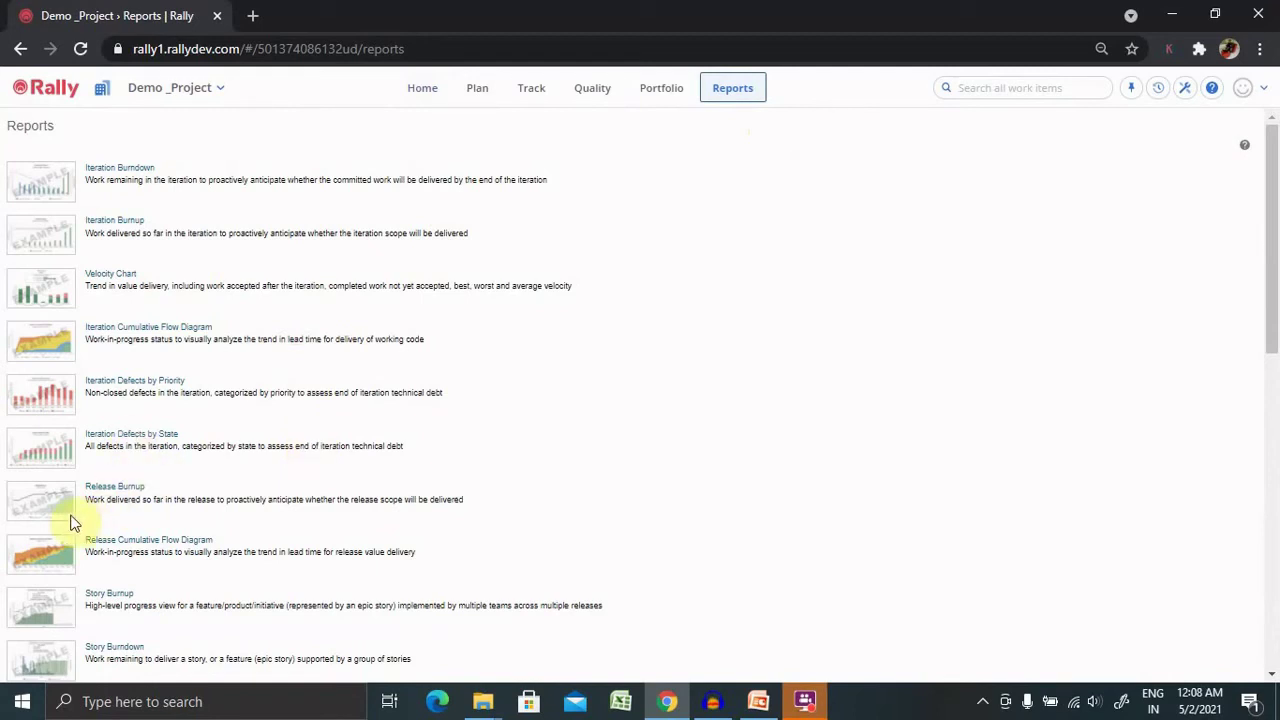
# Open Iteration Defects by State, try the March iteration, return to Iteration3, and show Page Tools
pyautogui.click(133, 437)
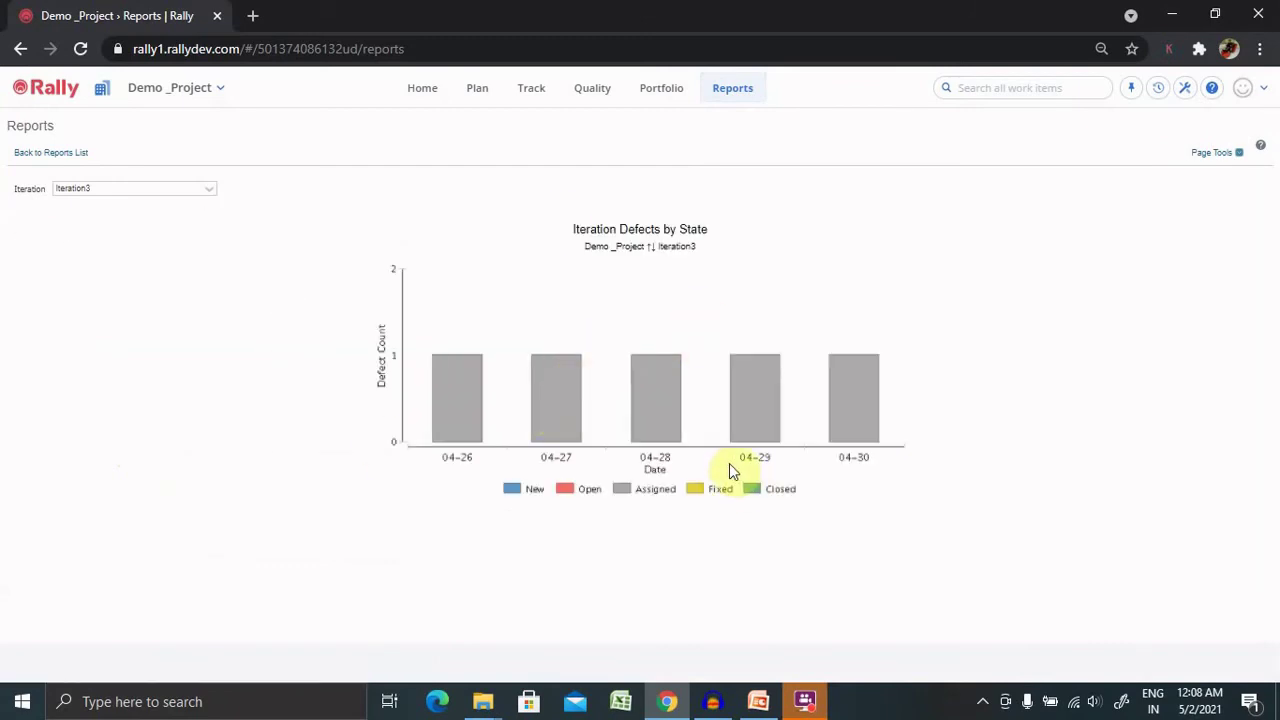
pyautogui.click(209, 189)
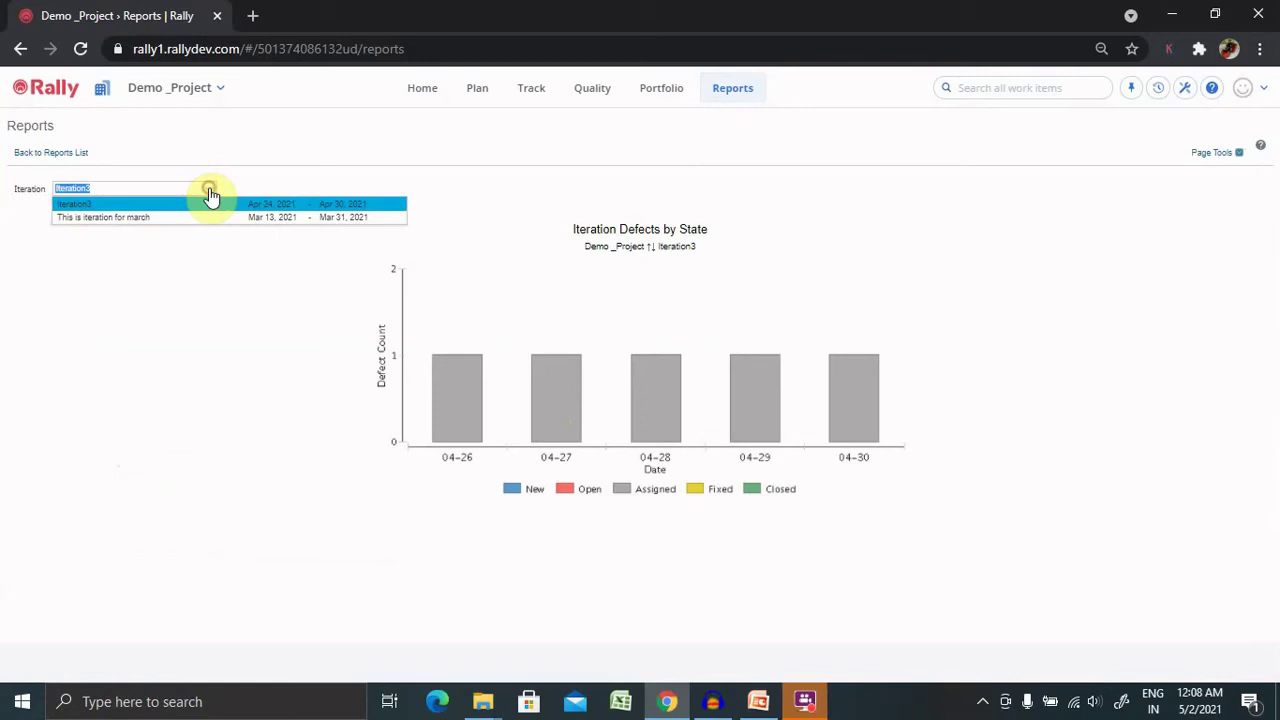
pyautogui.click(155, 222)
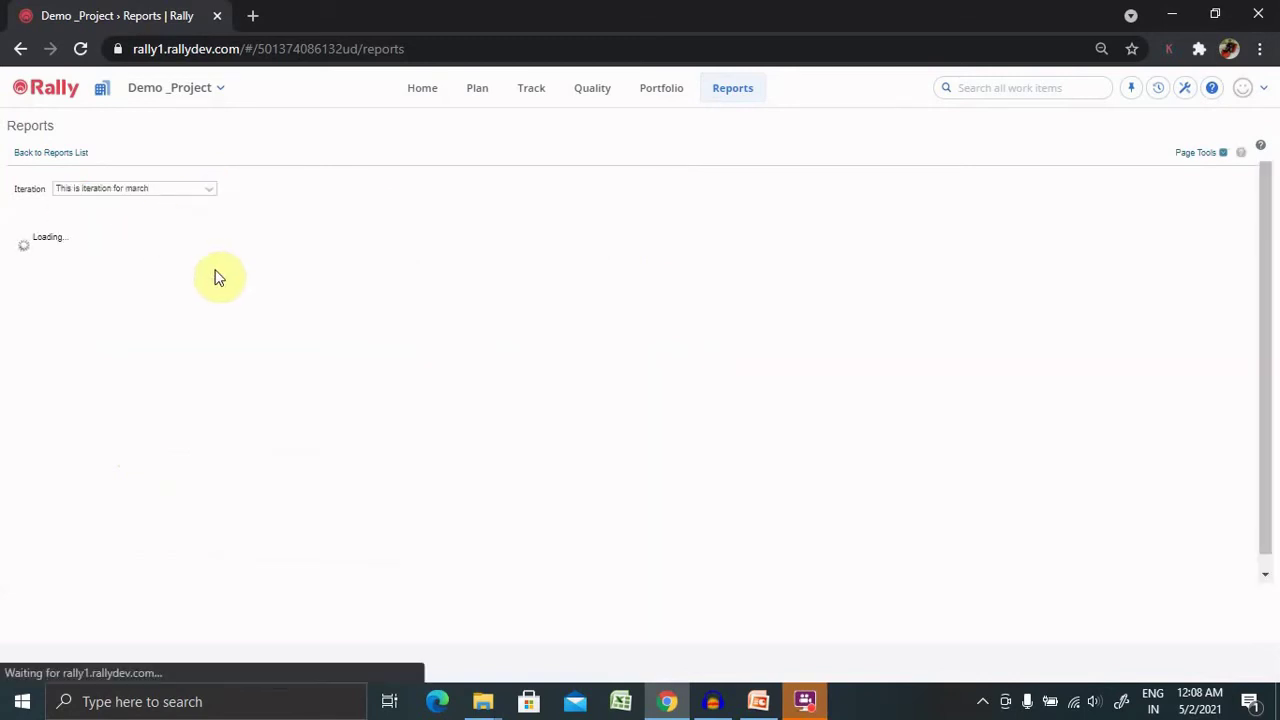
pyautogui.click(190, 190)
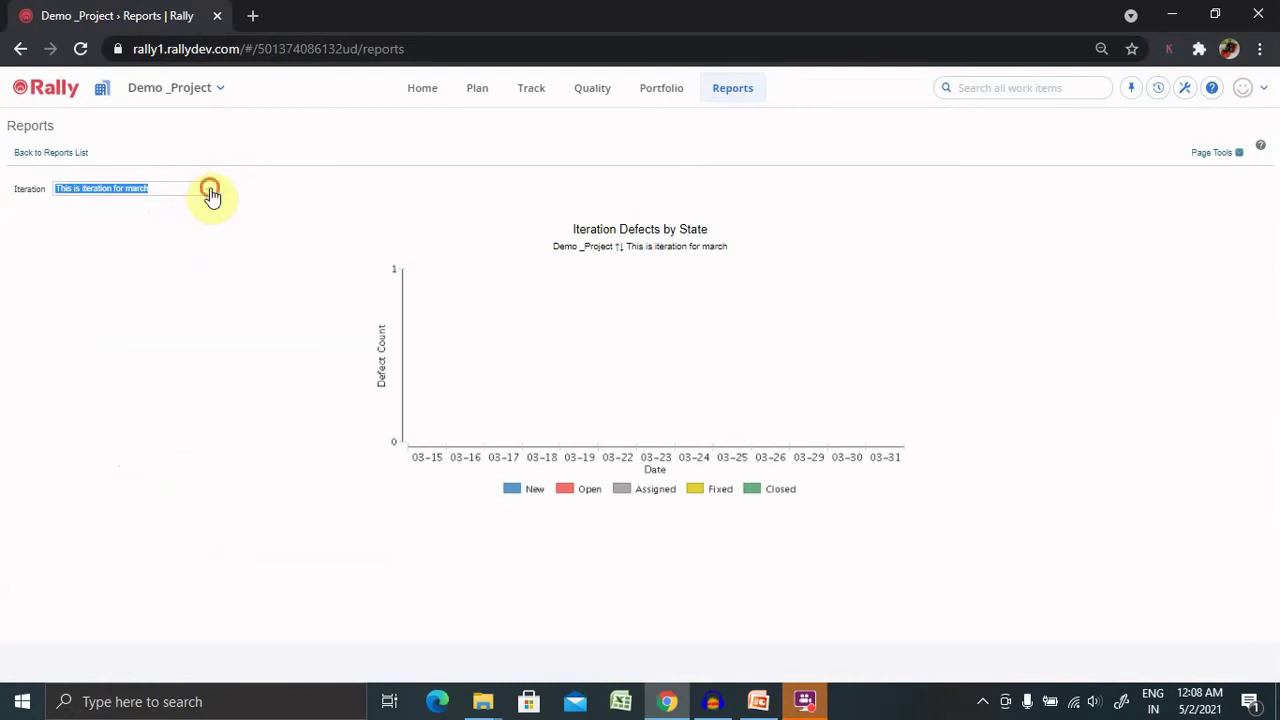
pyautogui.click(210, 193)
pyautogui.click(149, 204)
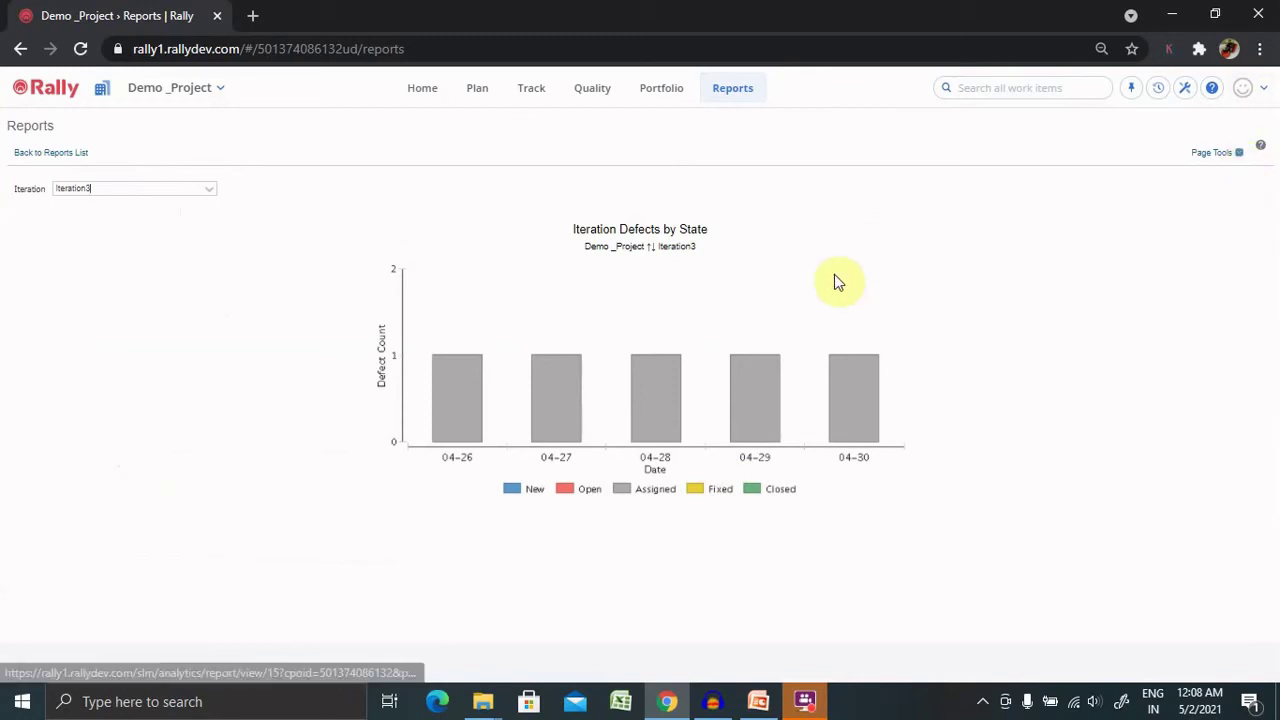
pyautogui.click(1207, 156)
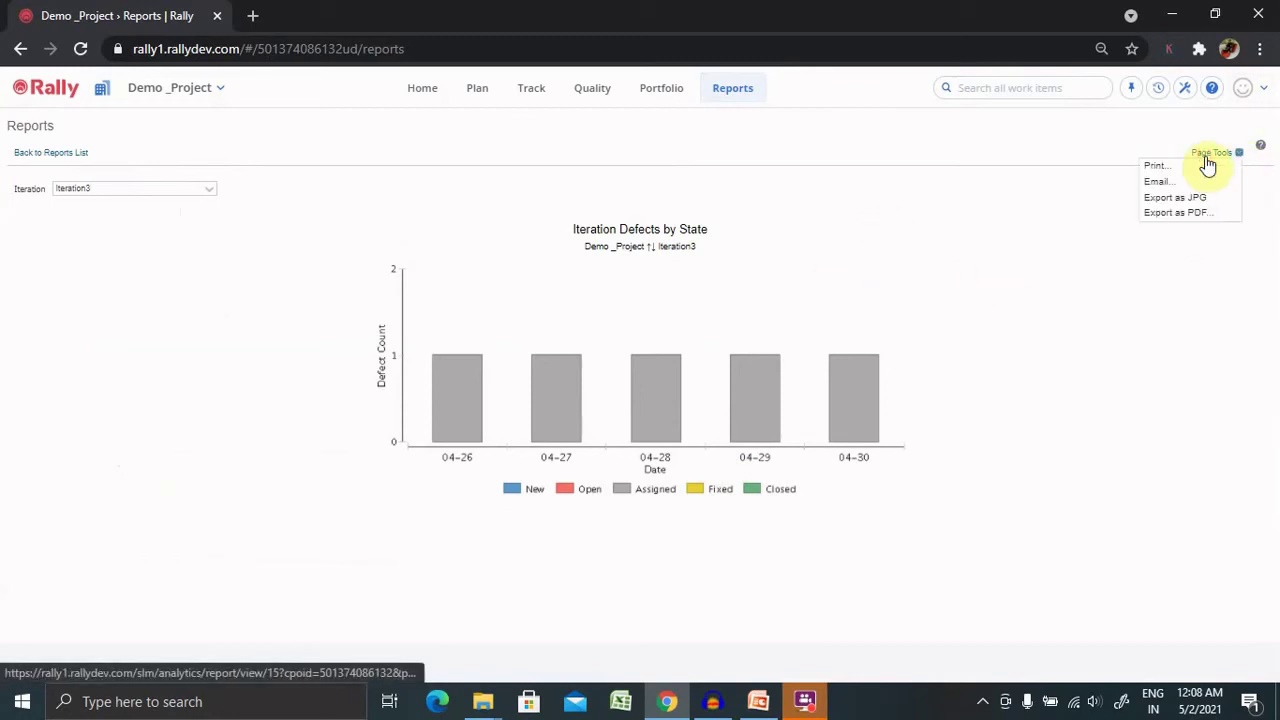
pyautogui.click(1160, 184)
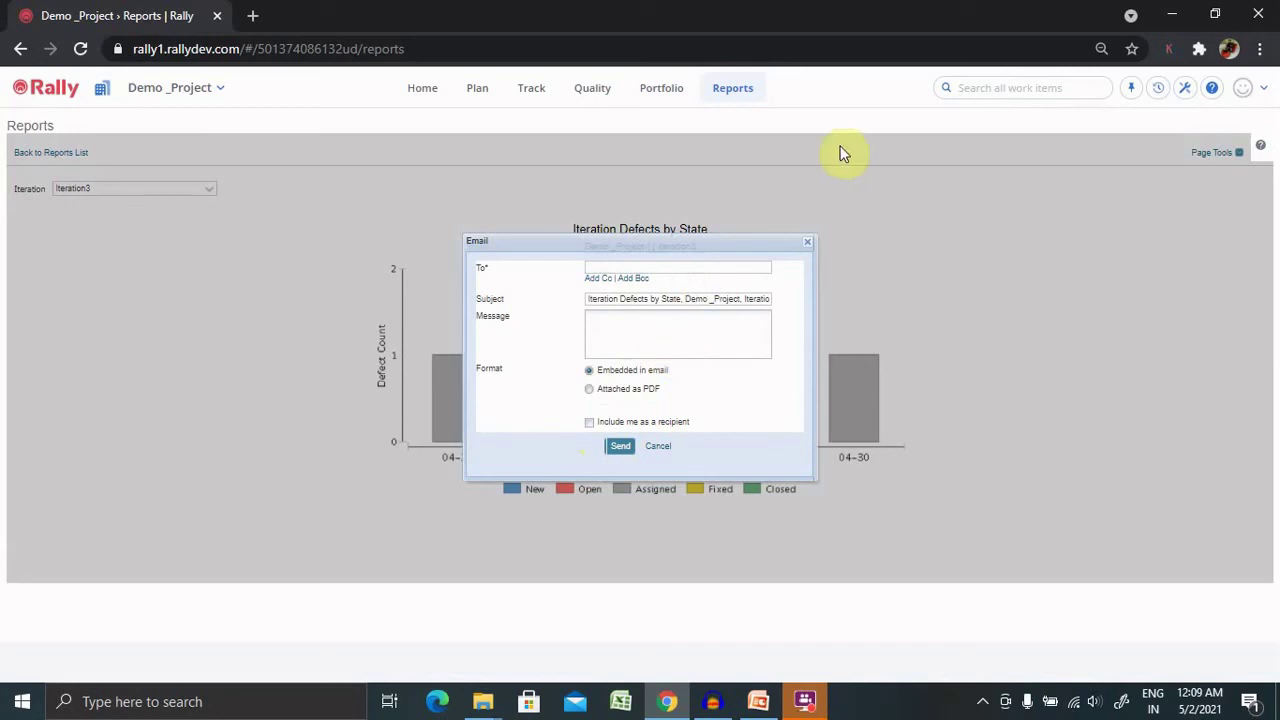
pyautogui.click(807, 242)
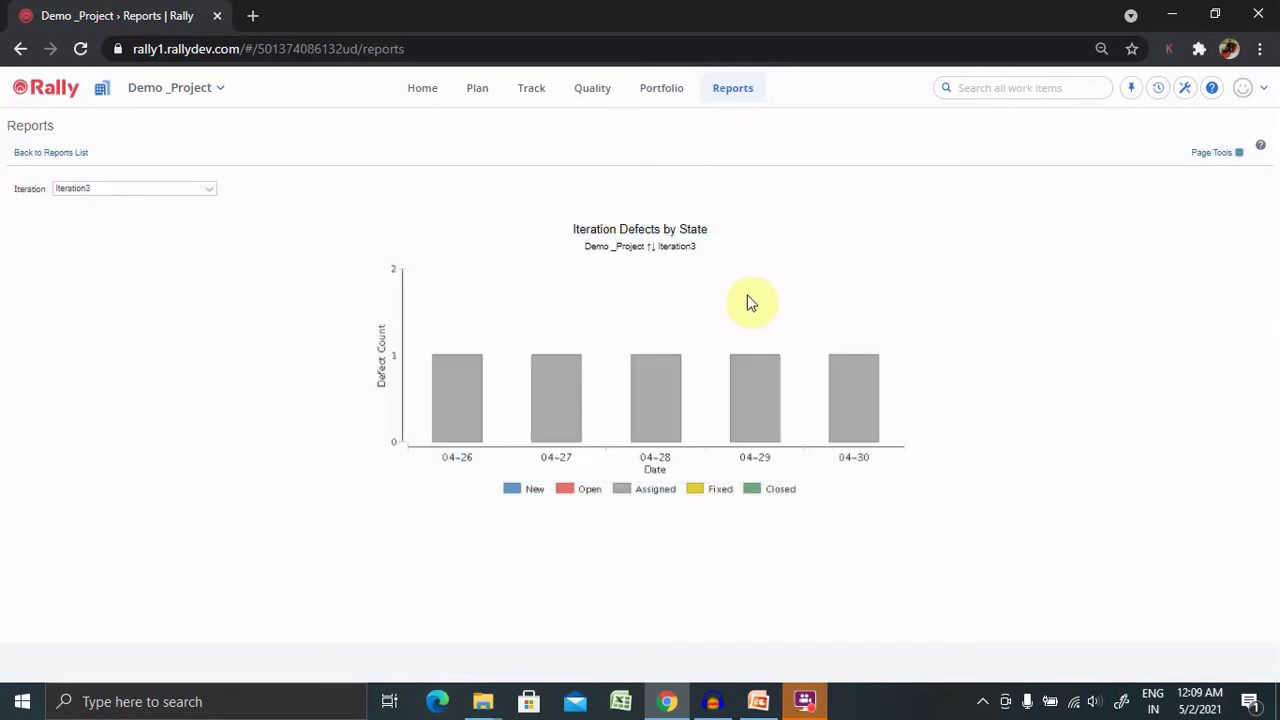